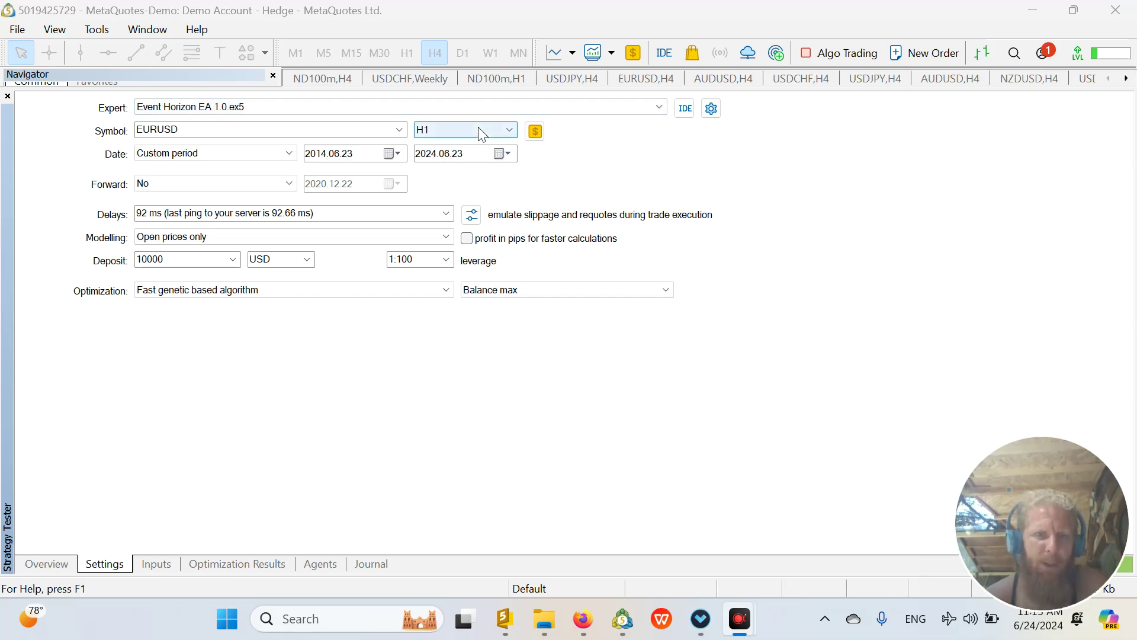
Switch the optimization criterion from Balance max to Complex Criterion max and launch the optimization.
click(557, 295)
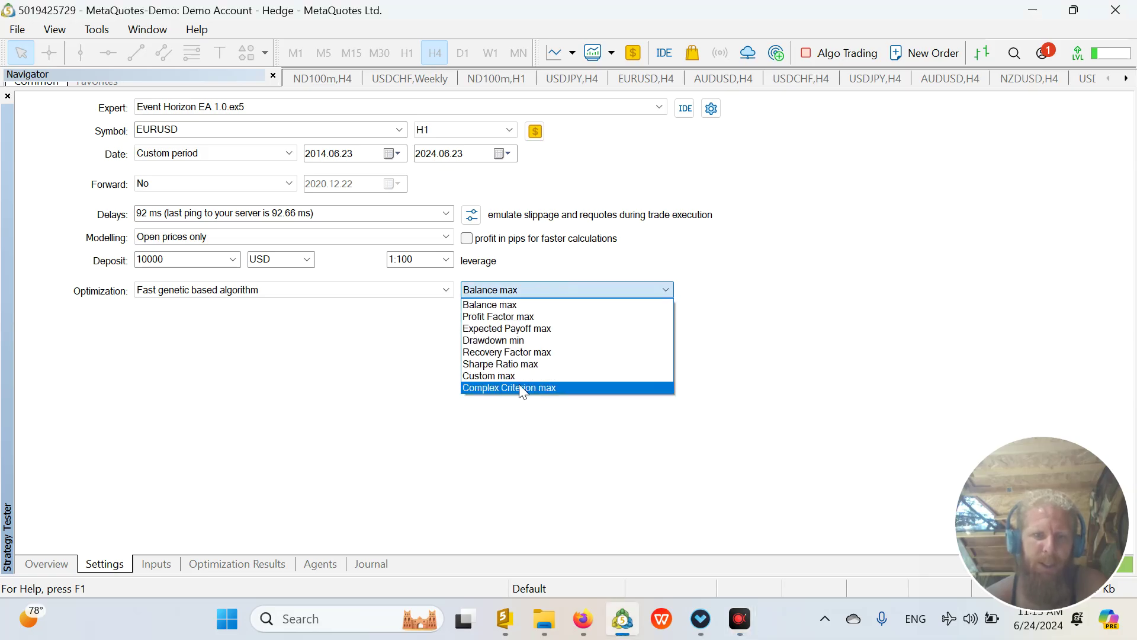
click(531, 388)
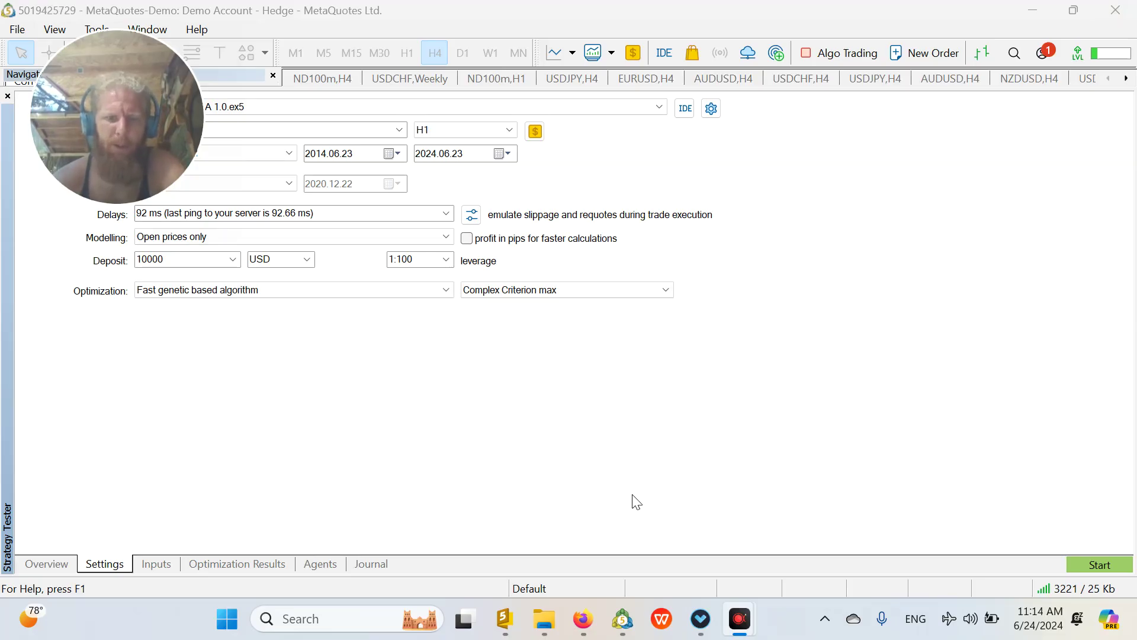
click(1100, 564)
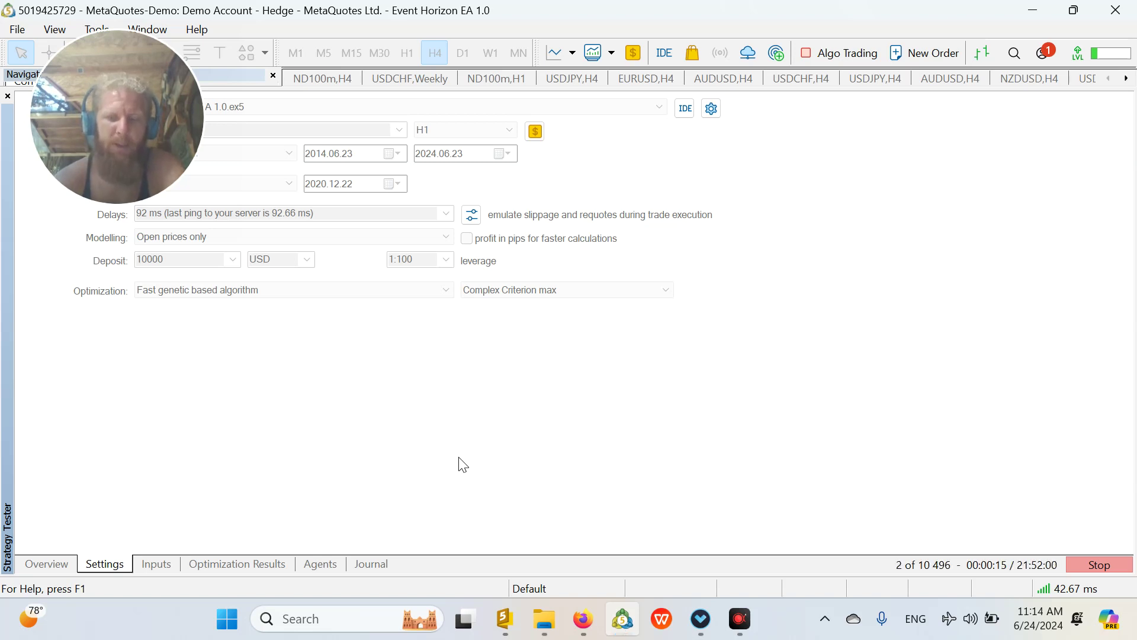
Check the running agents, then stop the optimization at pass 289 of 10 496 to show its results.
click(341, 563)
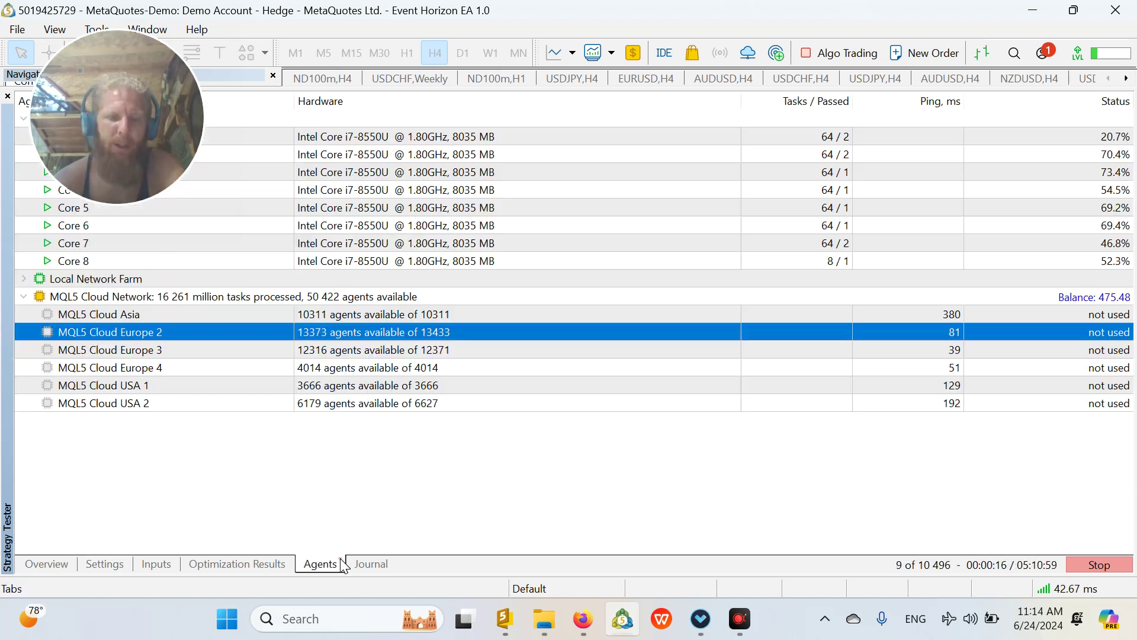
click(102, 564)
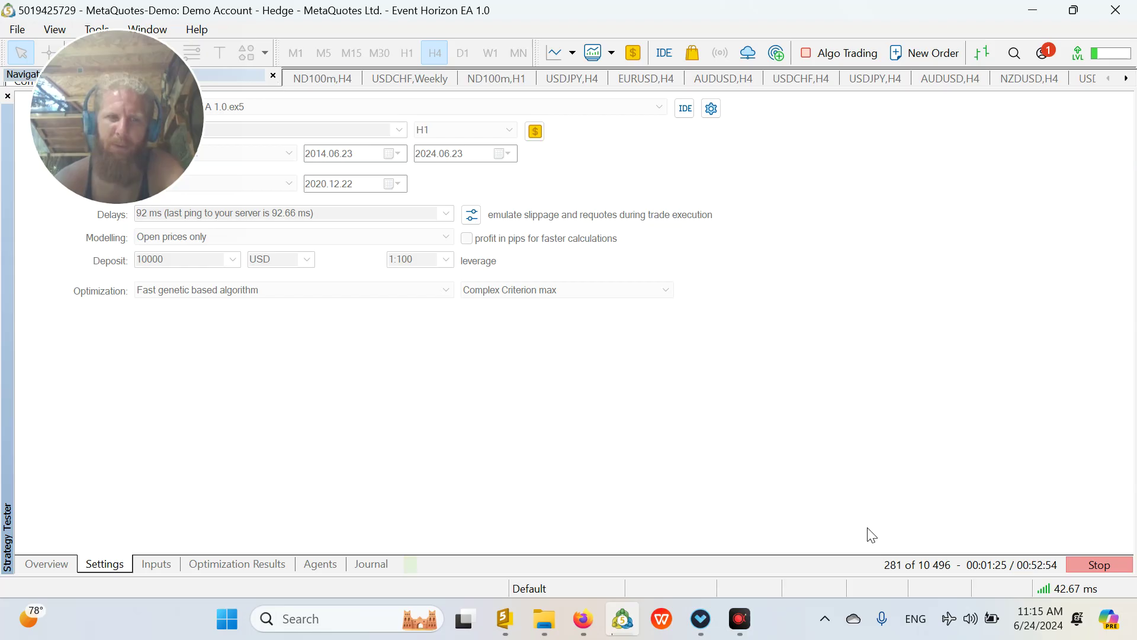
click(1087, 570)
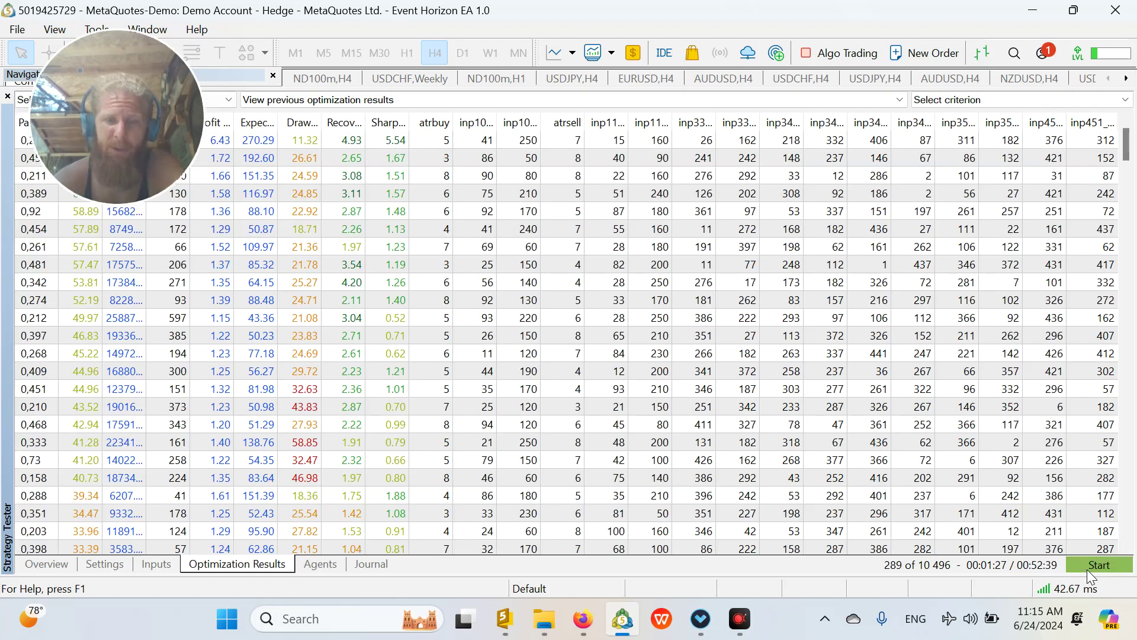
Browse the testing agents list, collapsing and re-expanding the MQL5 Cloud Network group.
click(326, 563)
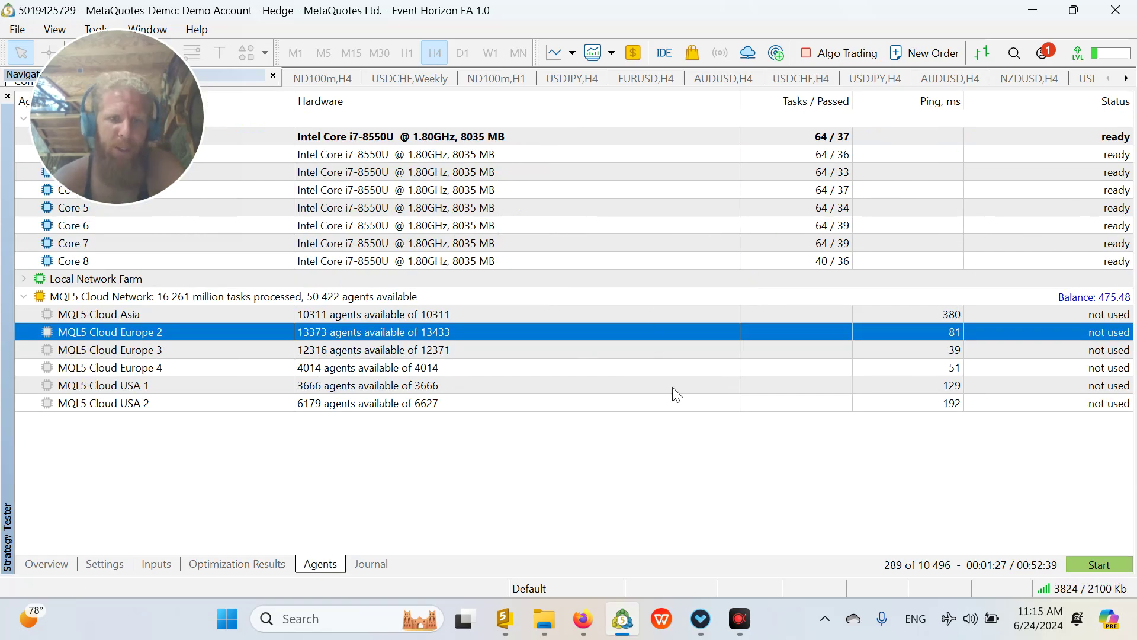
click(666, 311)
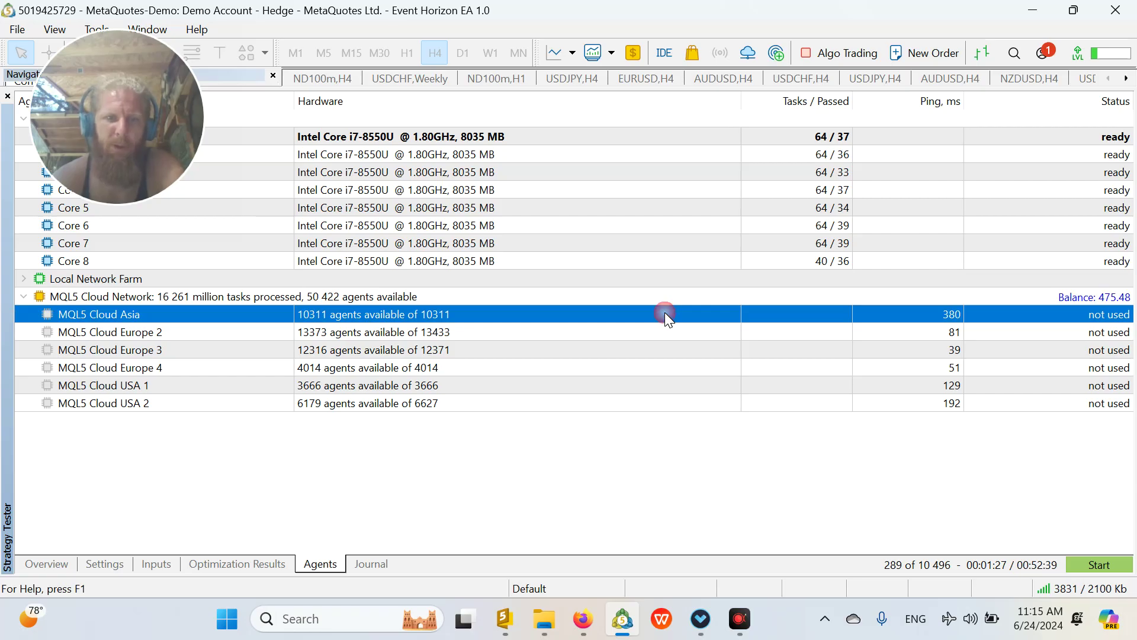
click(20, 298)
click(157, 405)
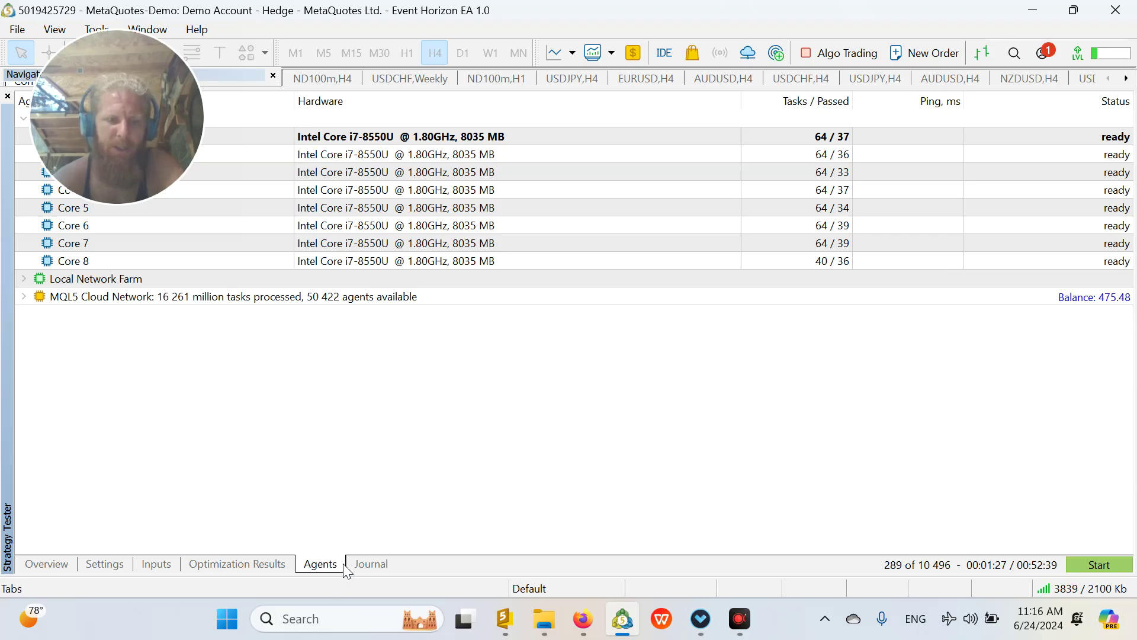
click(26, 297)
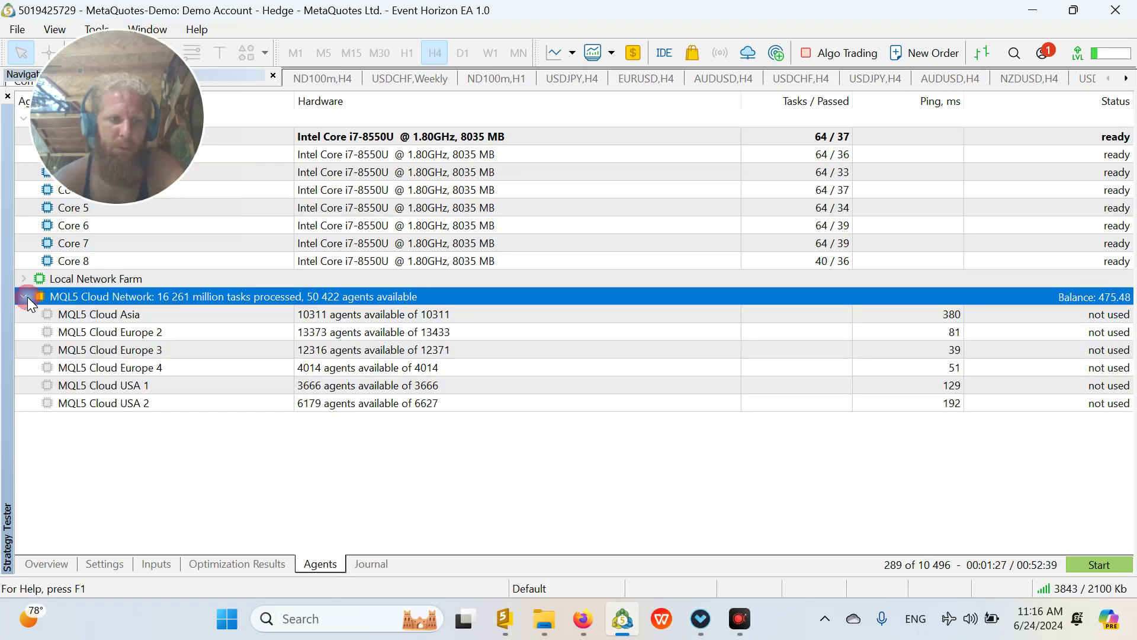
click(422, 317)
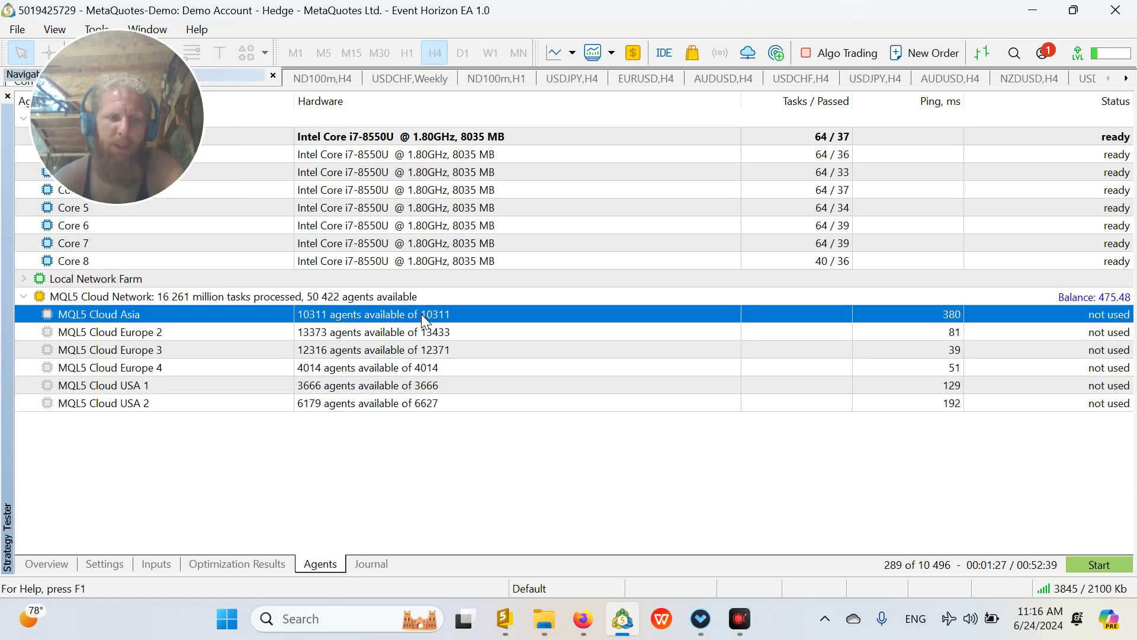
click(158, 298)
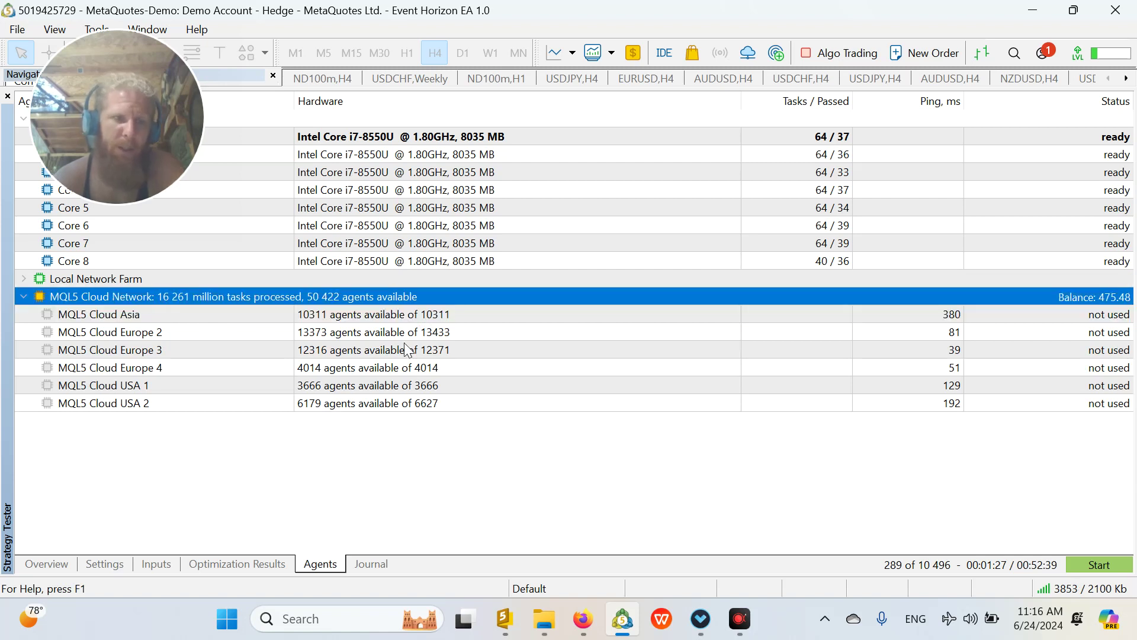
Enable Use MQL5 Cloud Network from the agents' context menu so the cloud regions become ready.
right_click(662, 359)
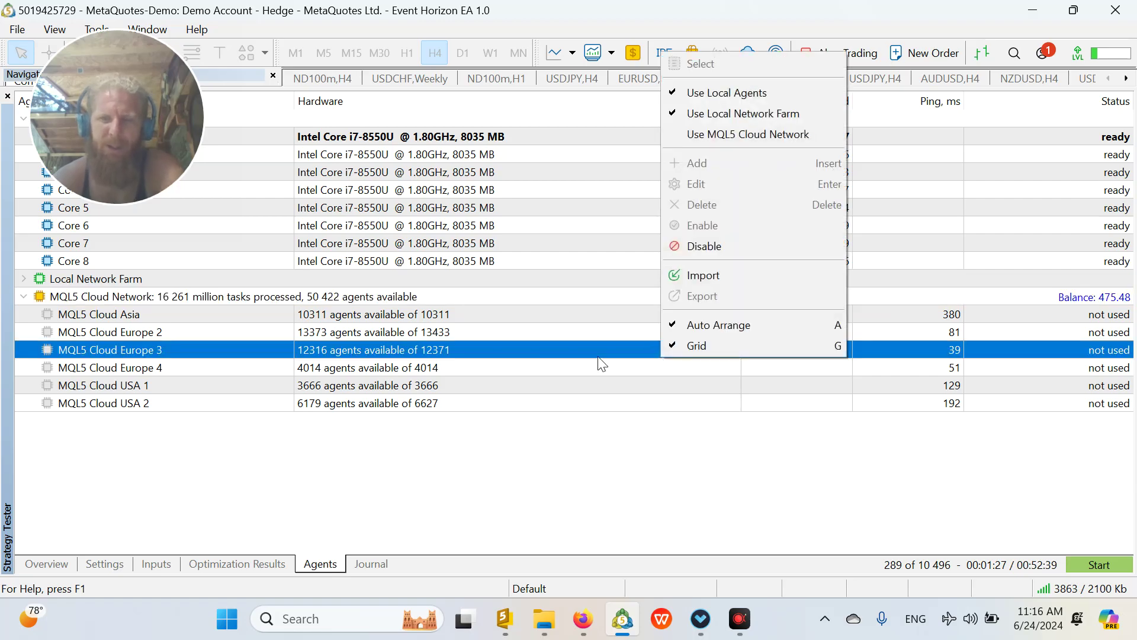
click(542, 350)
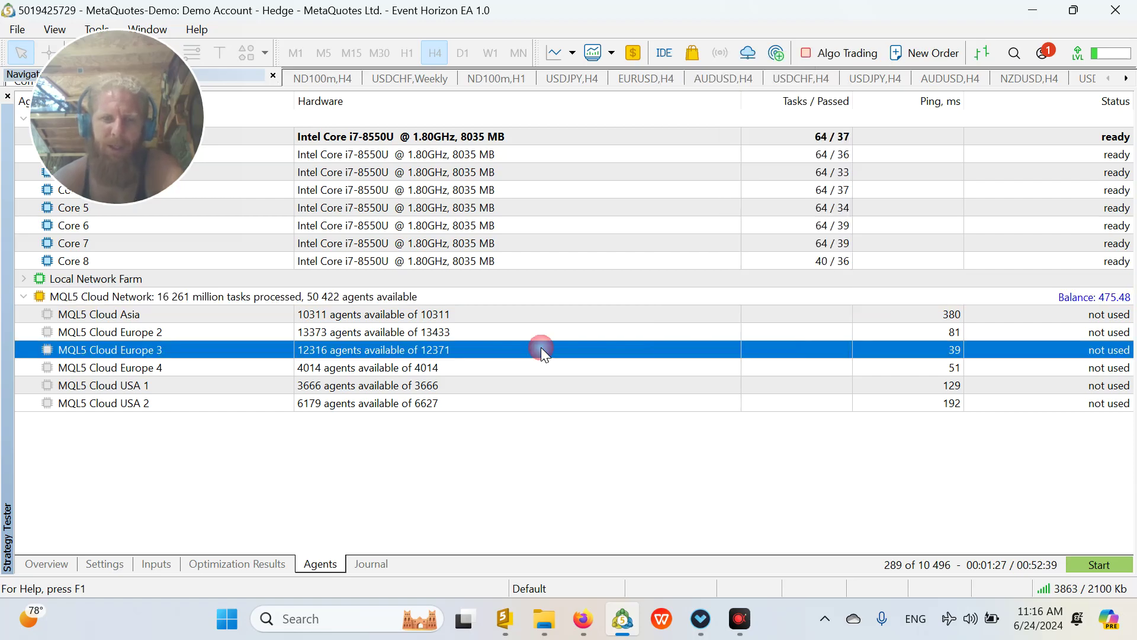
right_click(774, 348)
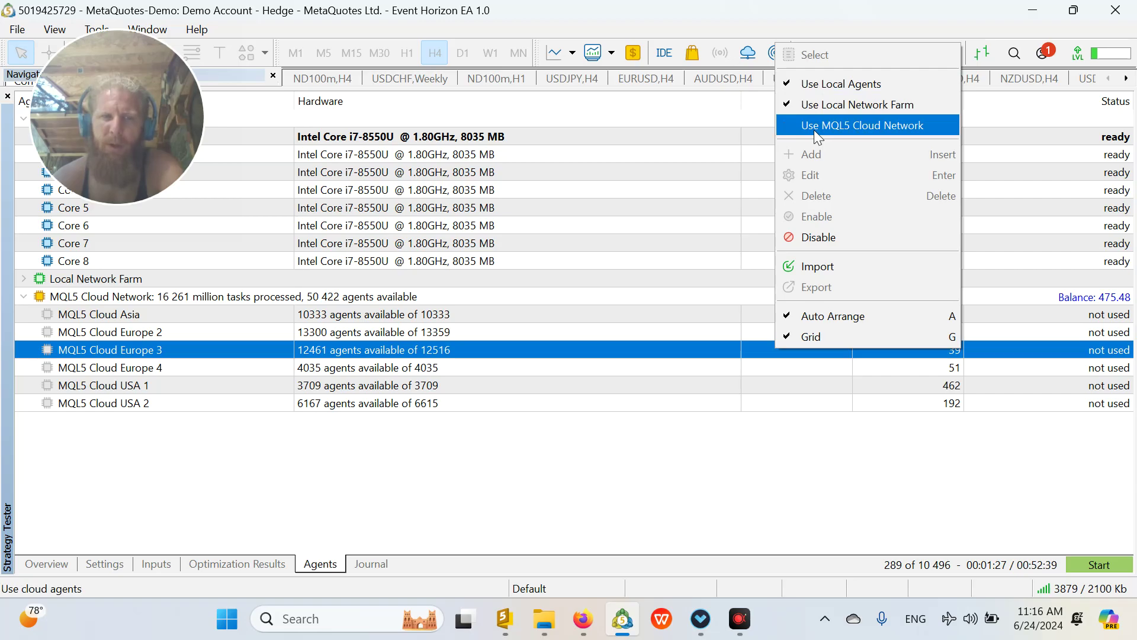
click(880, 125)
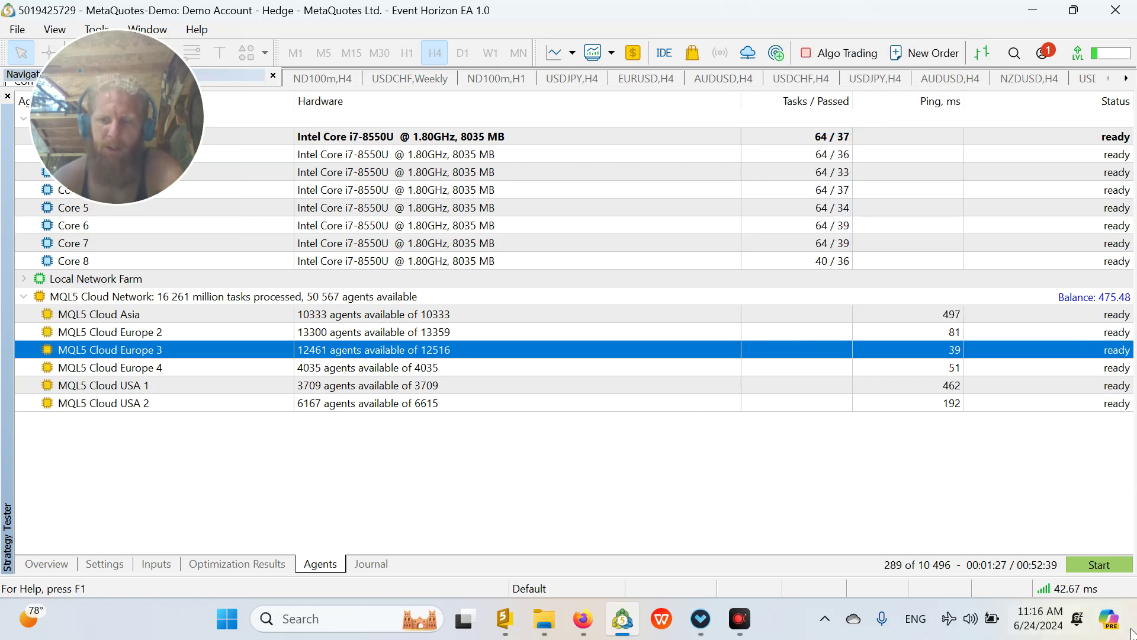
Restart the optimization with cloud agents enabled and review the test settings.
click(1099, 566)
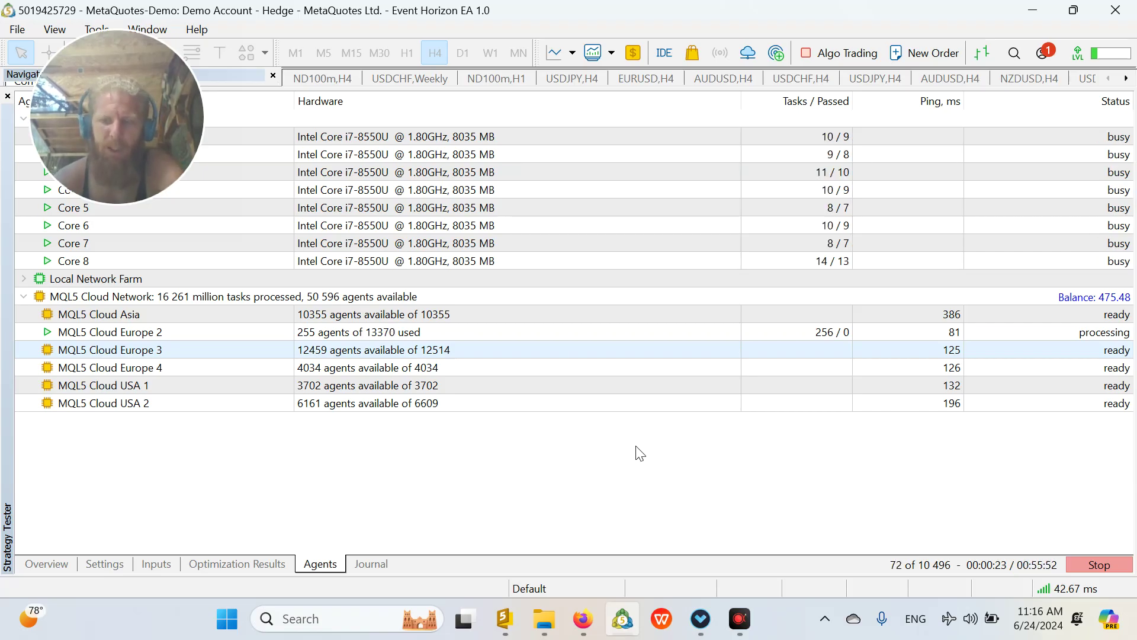
click(113, 561)
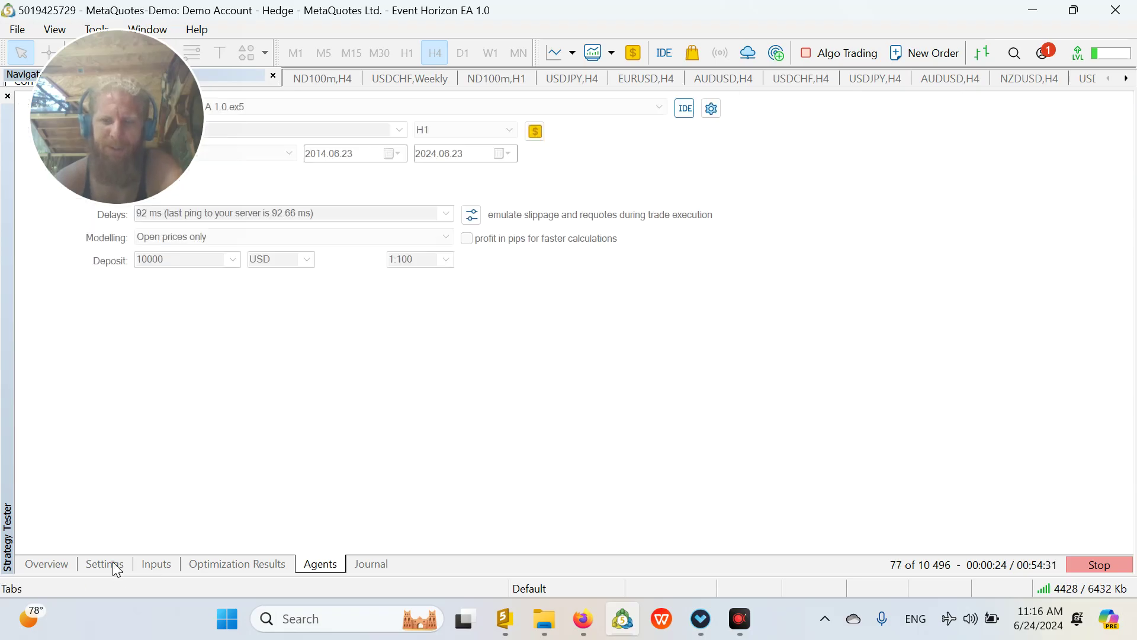
click(314, 565)
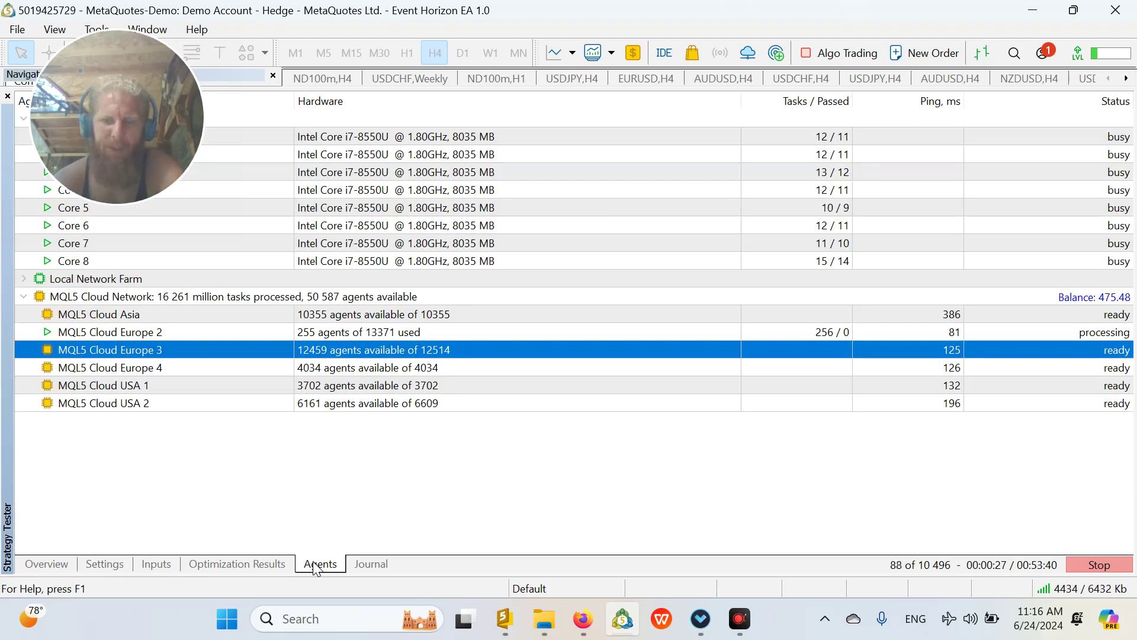
click(115, 562)
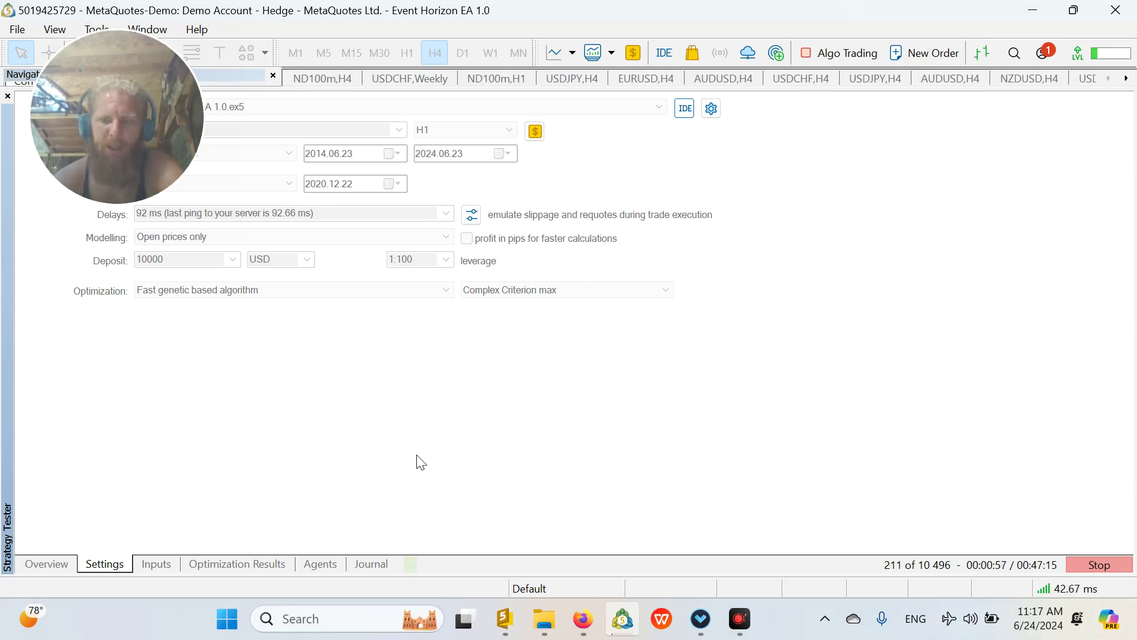
Check the agents list, where MQL5 Cloud Europe 2 is processing passes, without changing options.
click(337, 563)
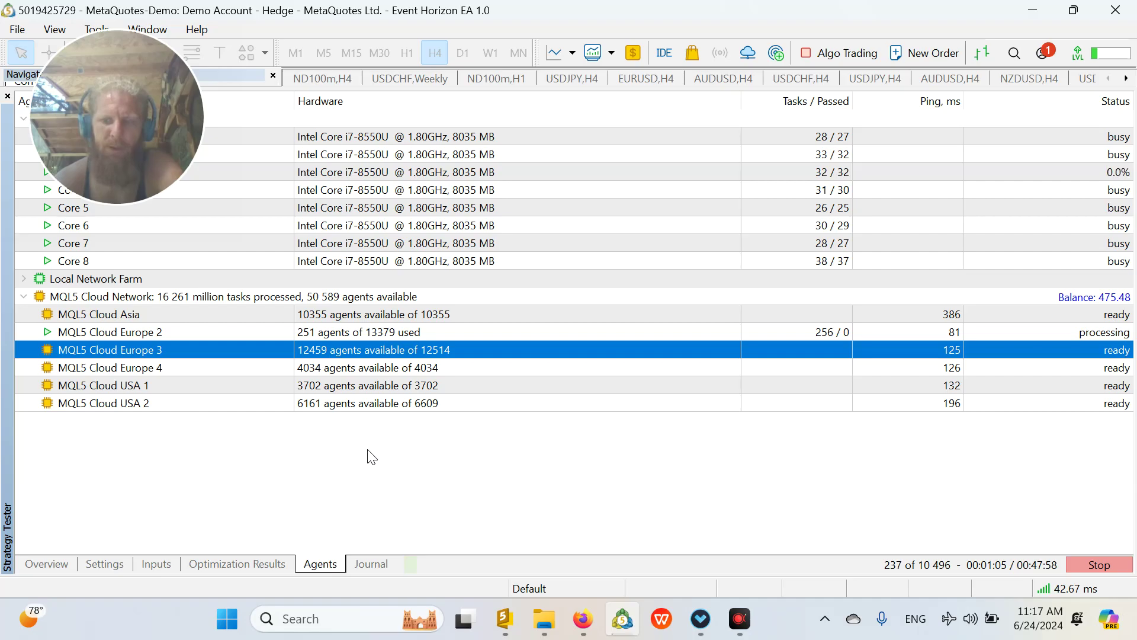
click(566, 313)
right_click(566, 314)
click(417, 457)
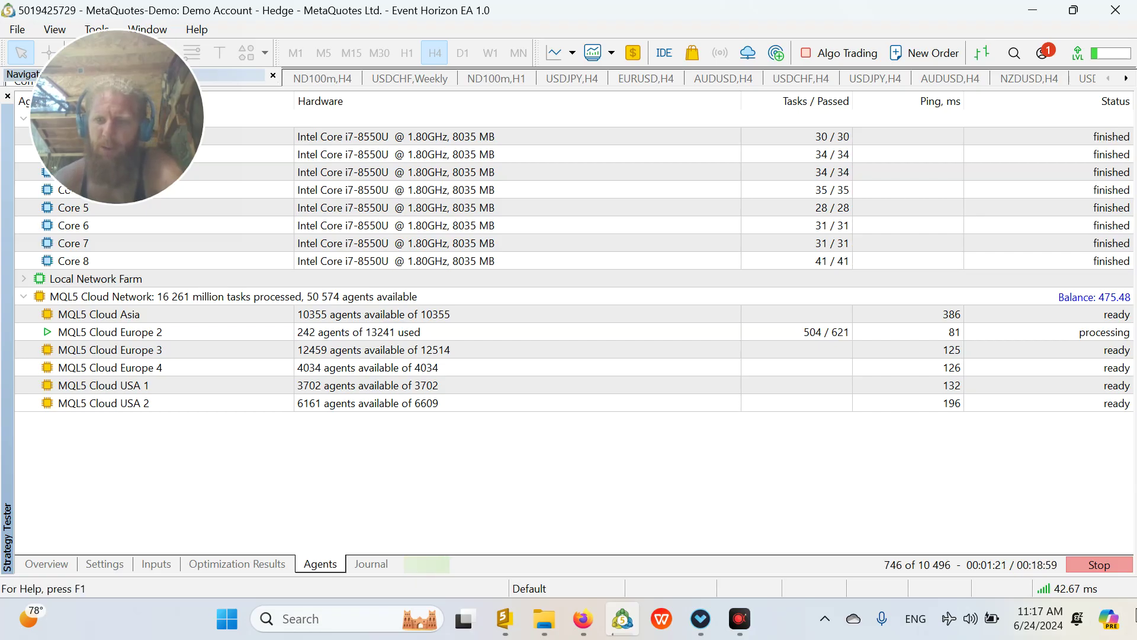
click(104, 563)
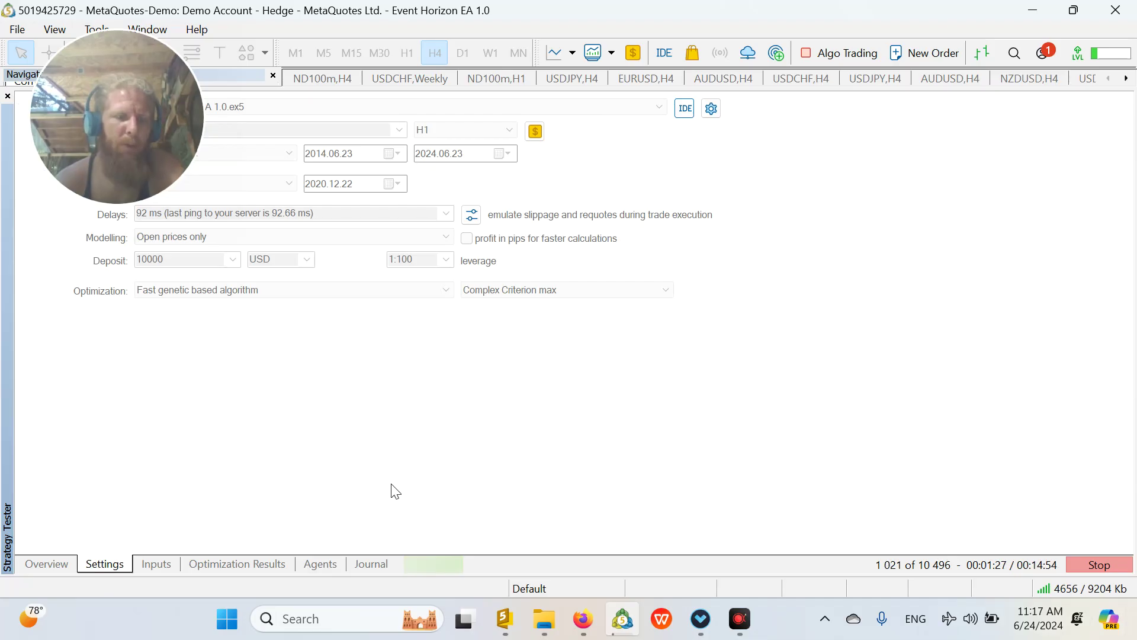
click(320, 563)
right_click(652, 350)
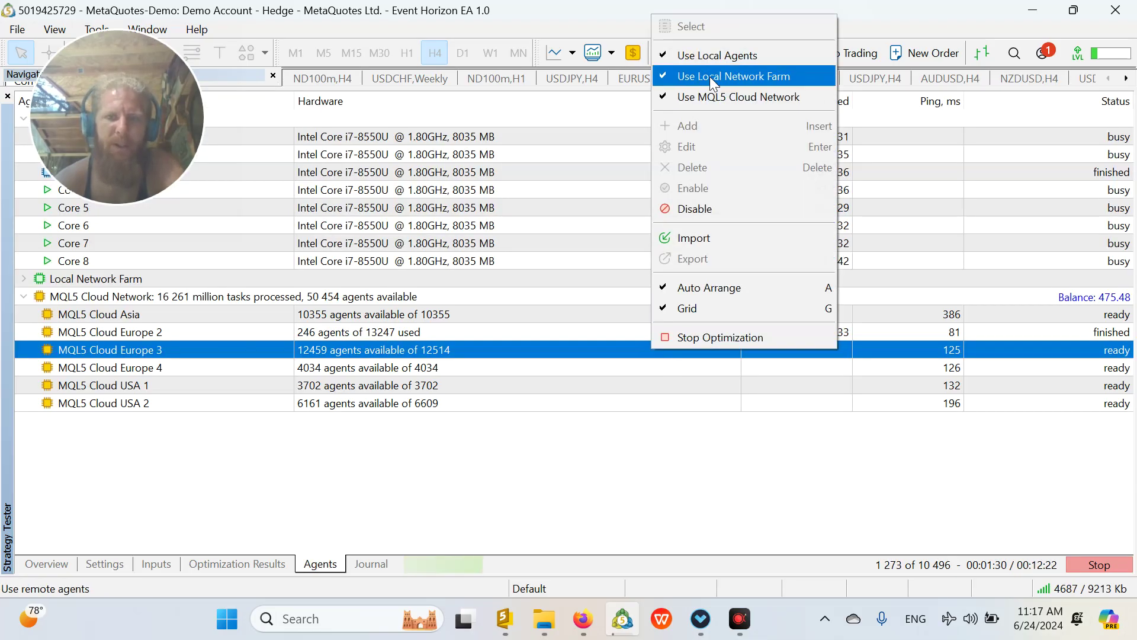
click(59, 537)
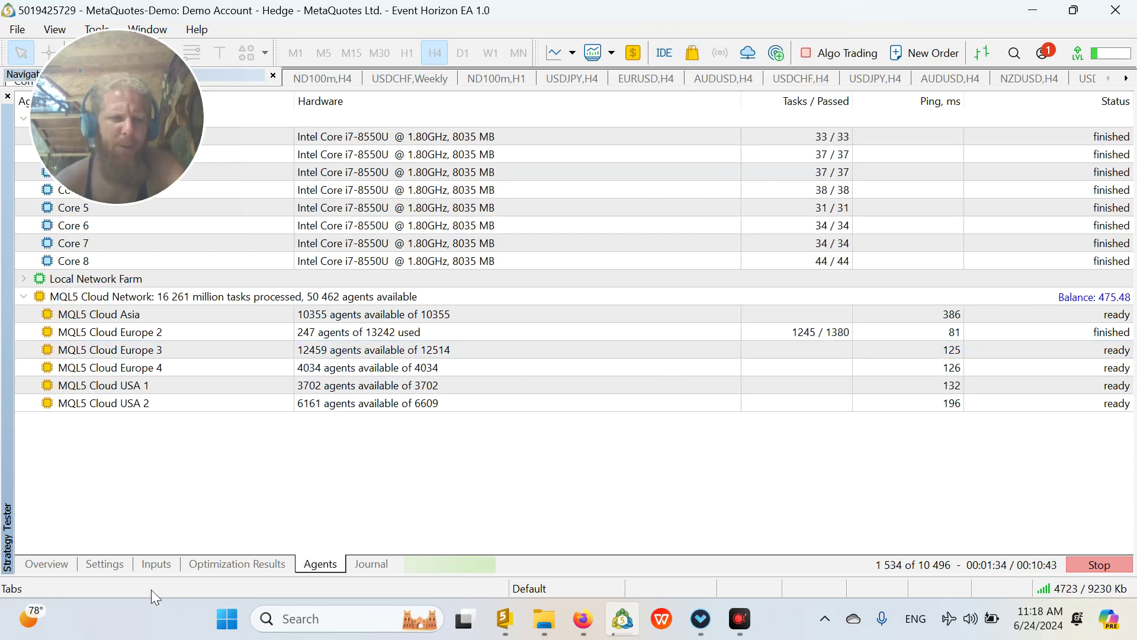
click(128, 562)
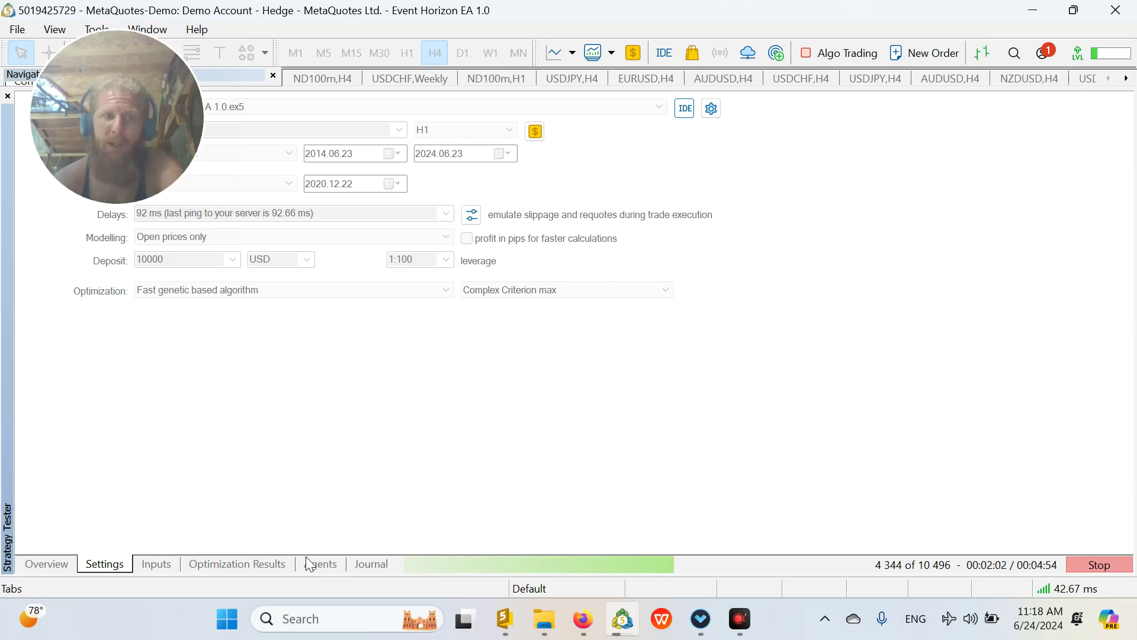
click(323, 564)
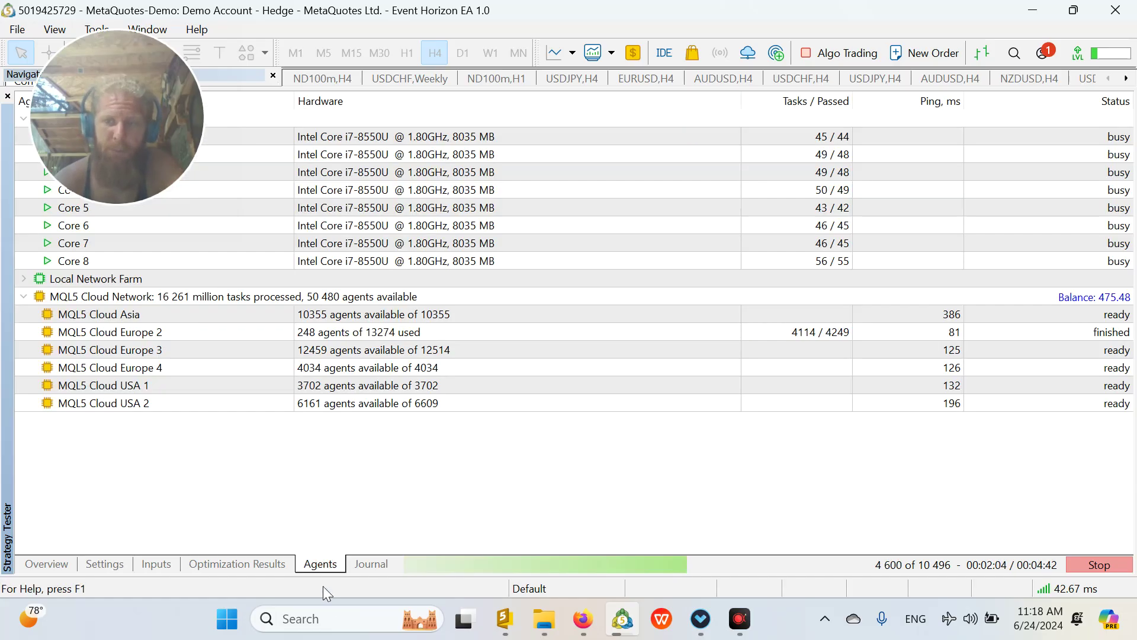
Return to the test settings while the optimization finishes all 17 408 passes.
click(107, 565)
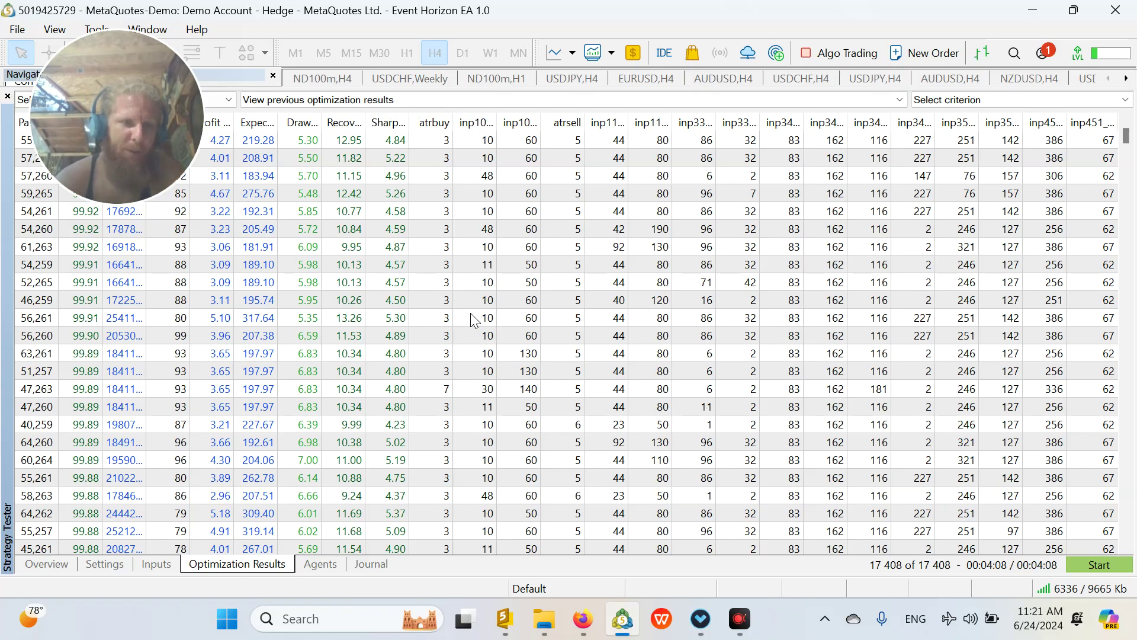
Sort the Optimization Results by Result, best first, and open the options for top pass 55,262.
drag(116, 118, 1036, 397)
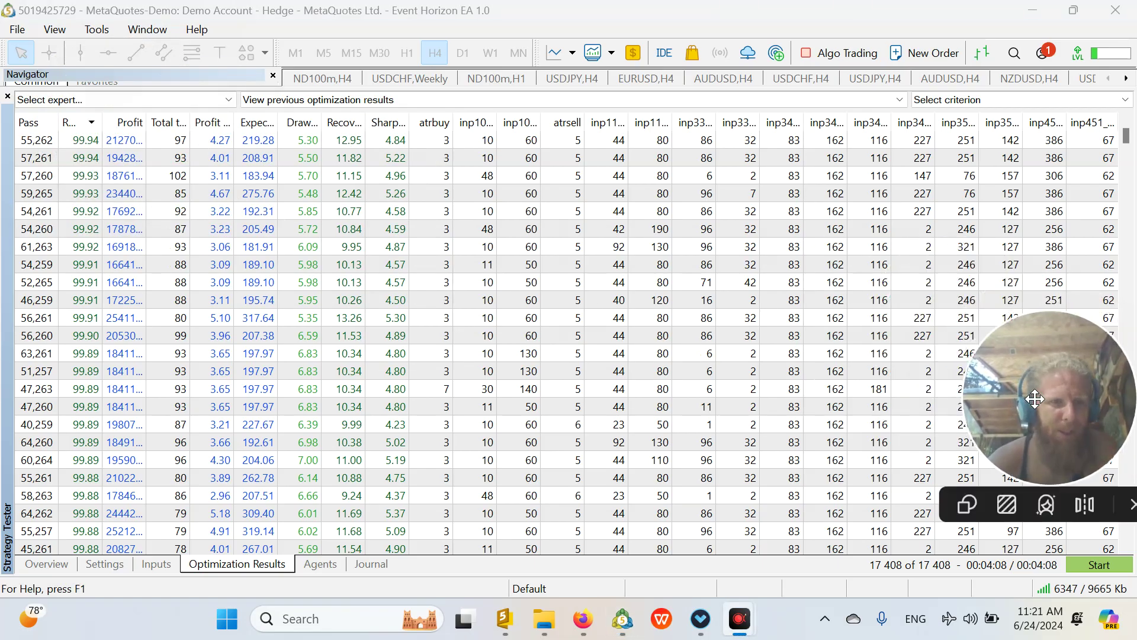
click(165, 563)
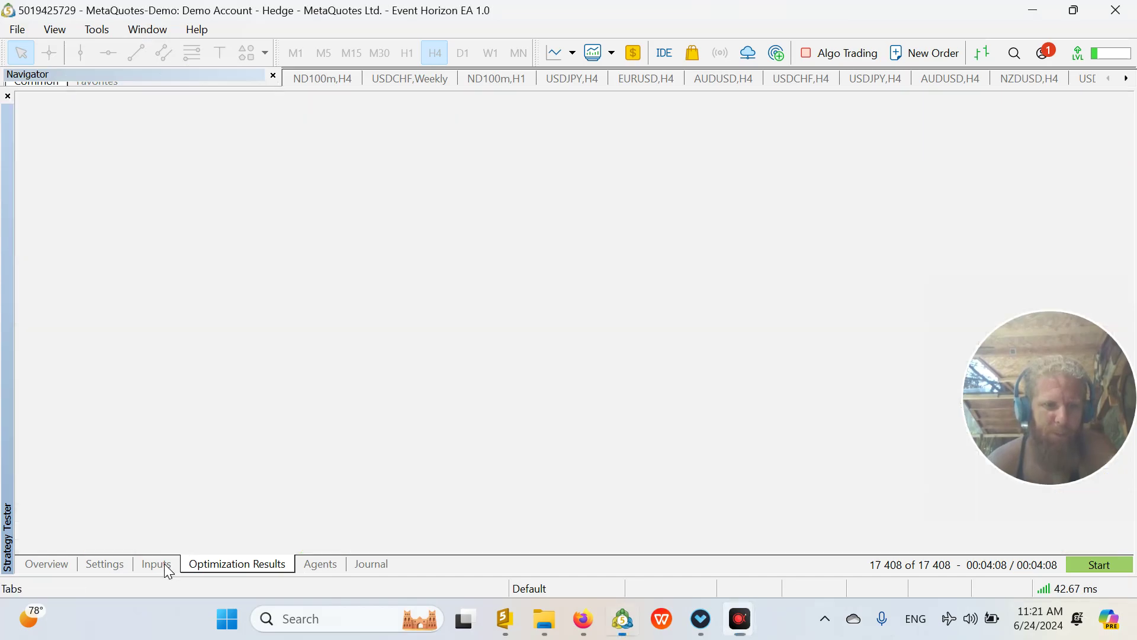
click(215, 565)
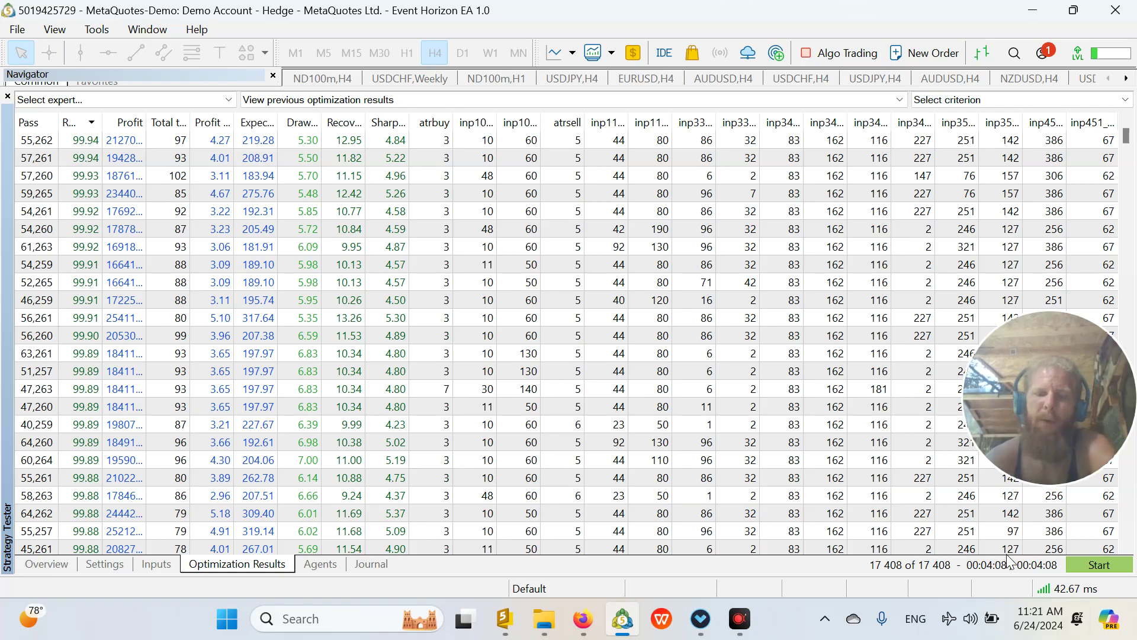
click(297, 123)
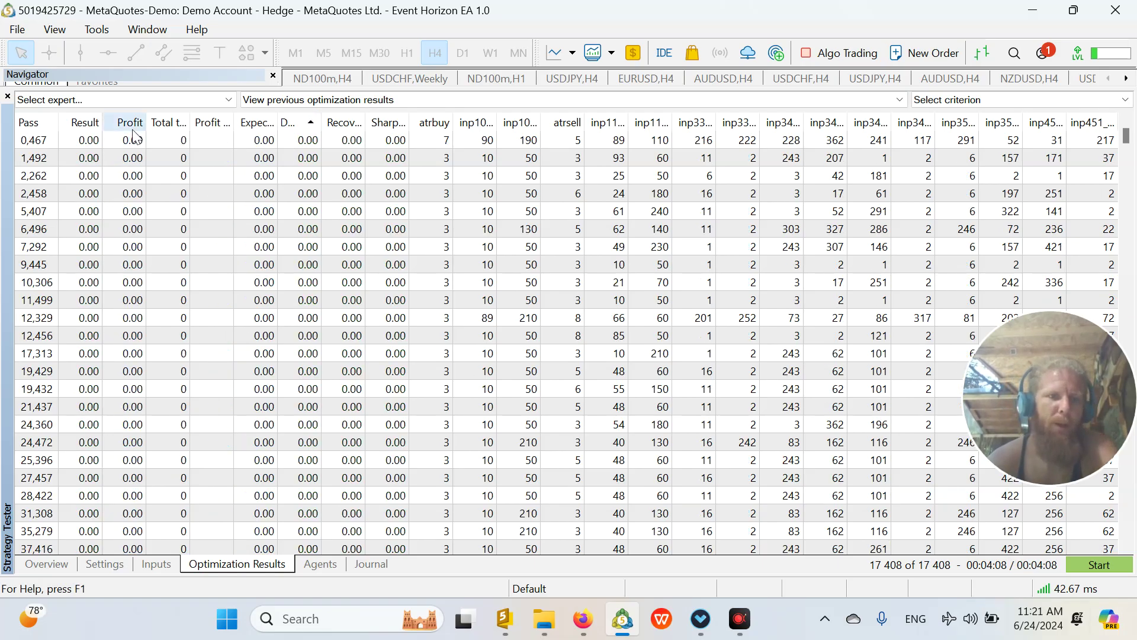
click(91, 121)
right_click(262, 137)
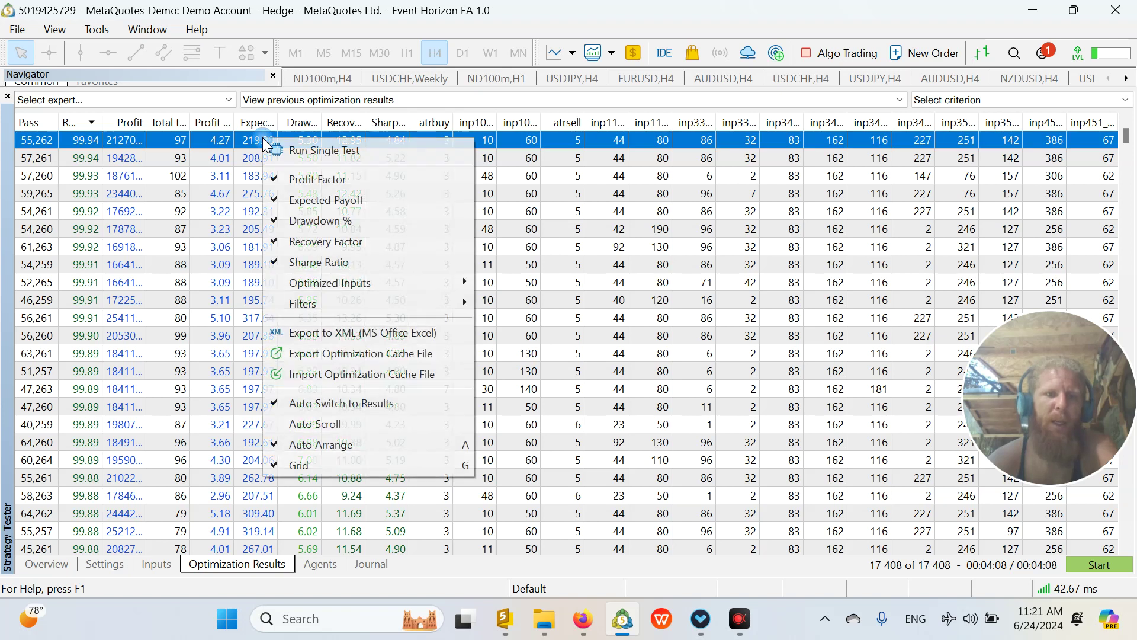
click(222, 144)
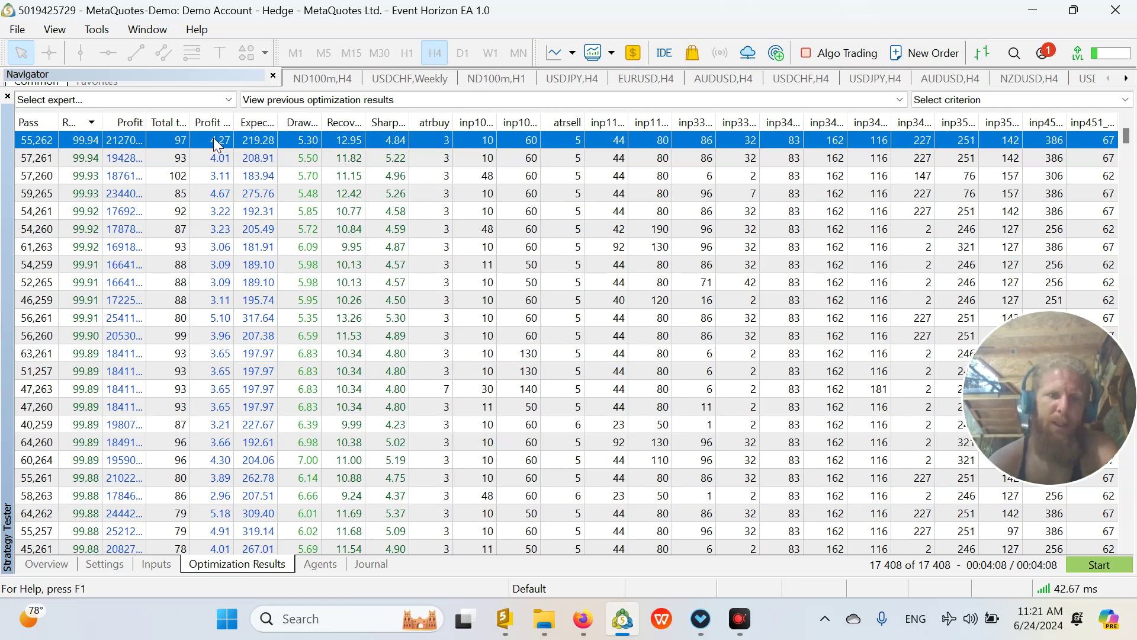
right_click(213, 137)
Single-test passes 55,262 and 52,265 and check each balance curve.
click(320, 147)
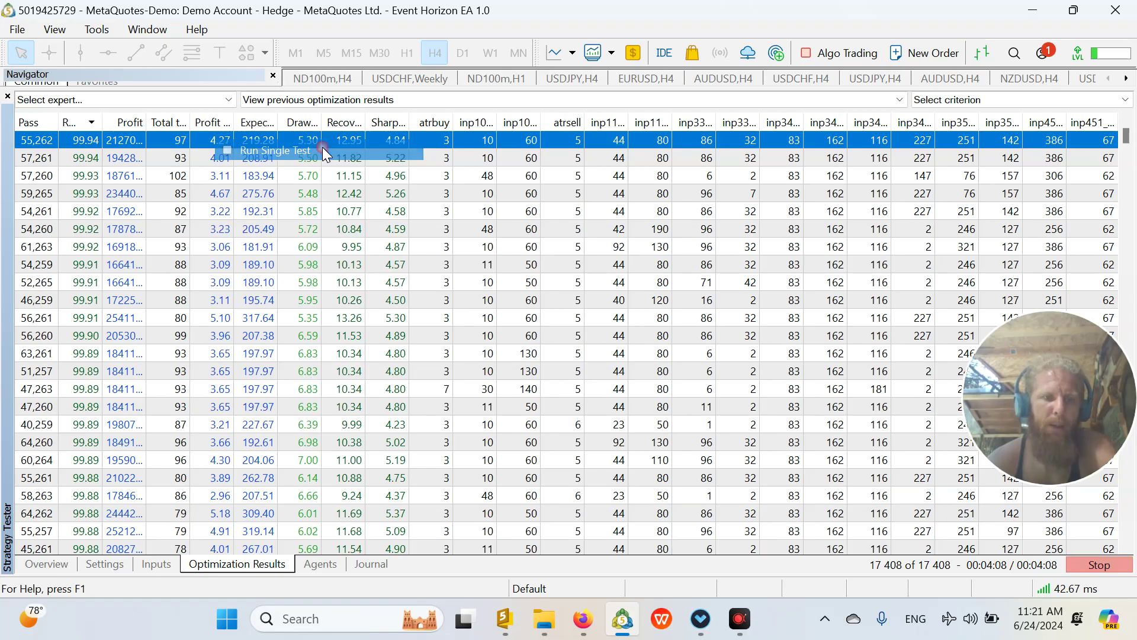
click(213, 566)
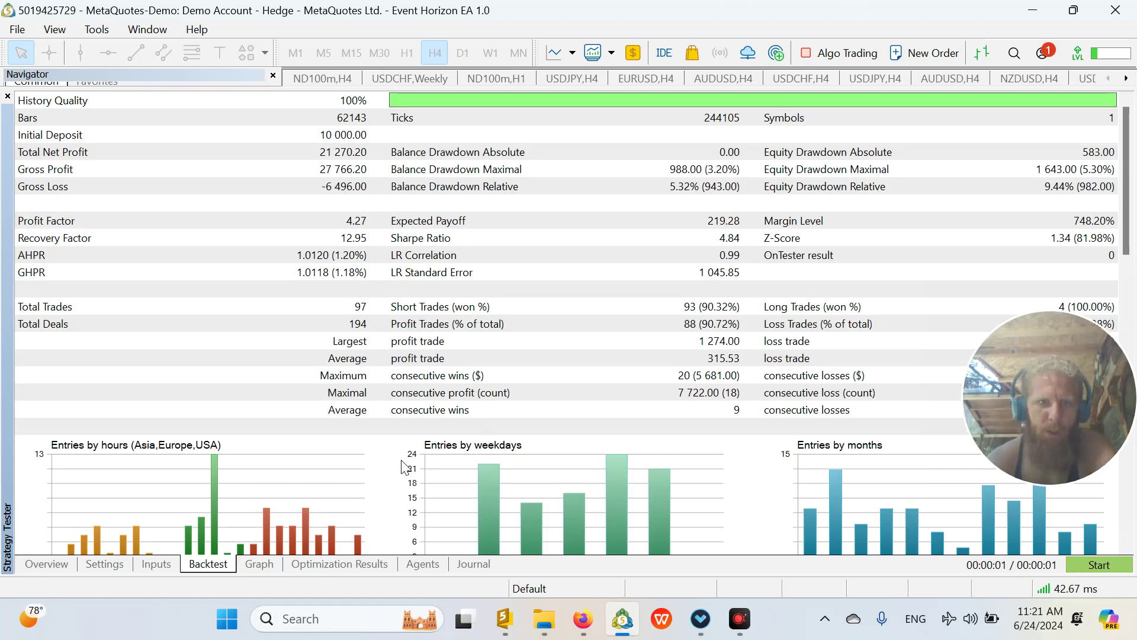
click(339, 565)
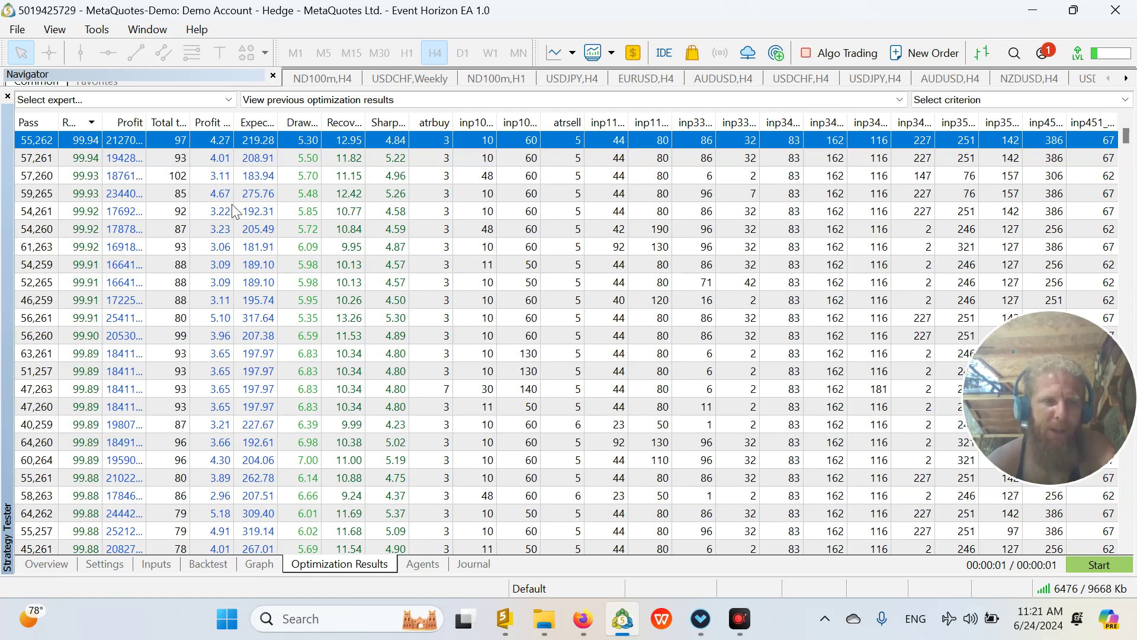
right_click(277, 283)
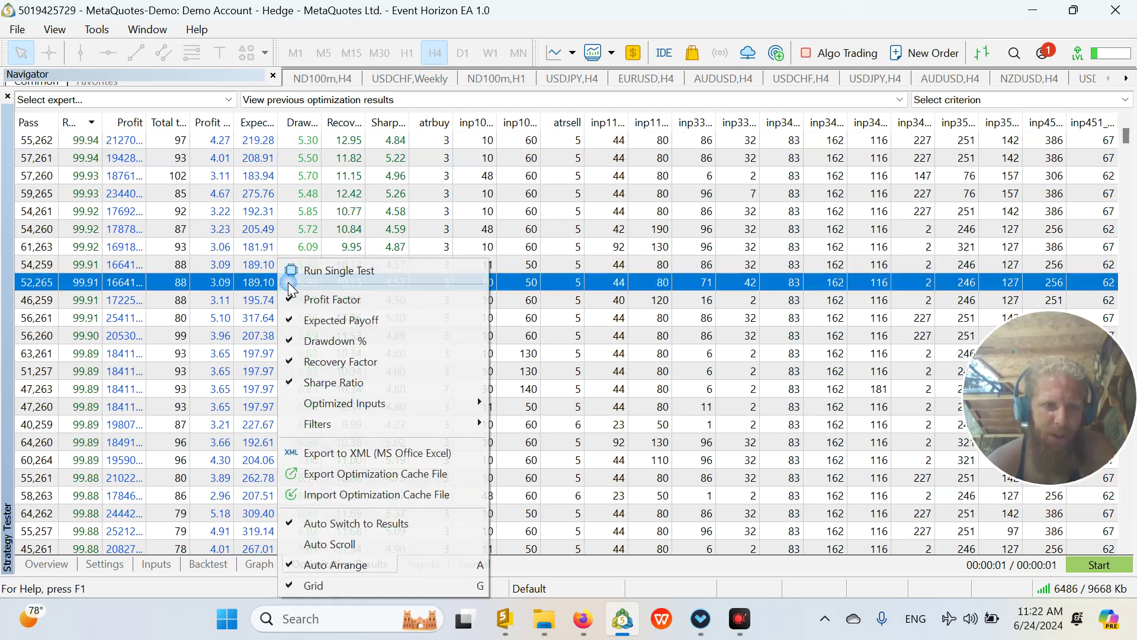
click(347, 273)
click(205, 563)
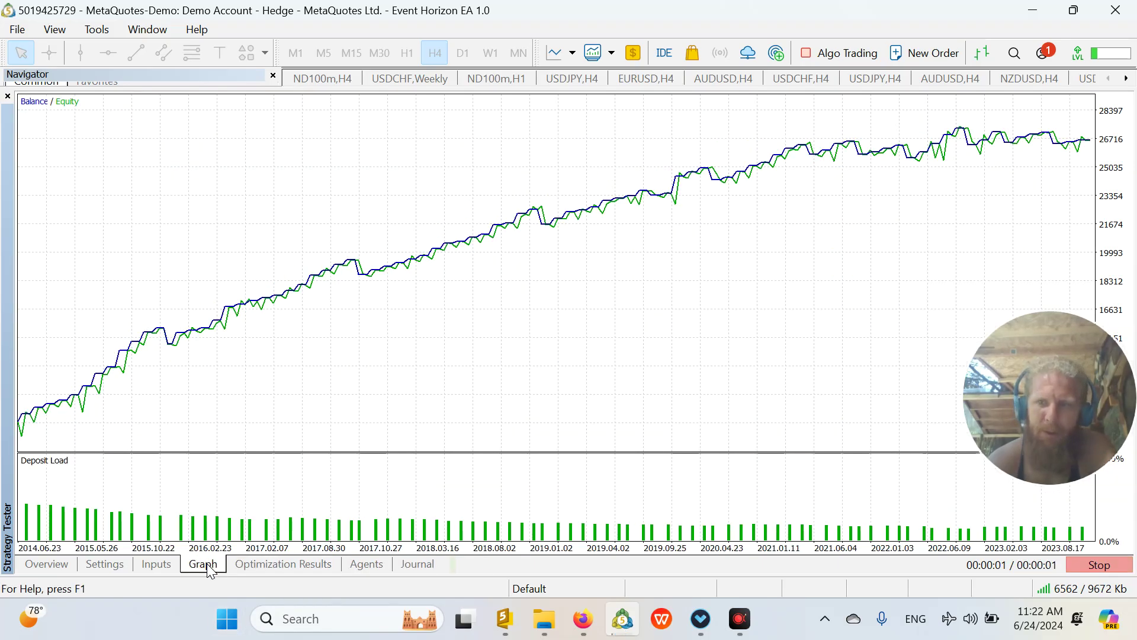
click(335, 564)
Sort passes by profit, highest first, and single-test pass 16,396, reviewing its graph and backtest report.
click(129, 128)
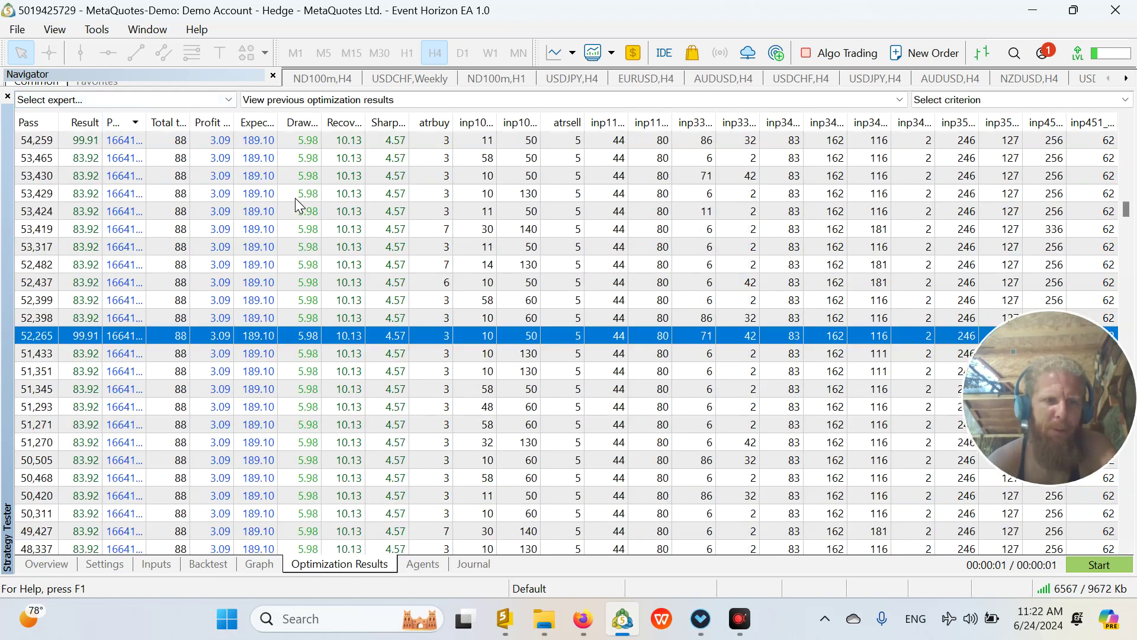
click(1125, 176)
click(1125, 176)
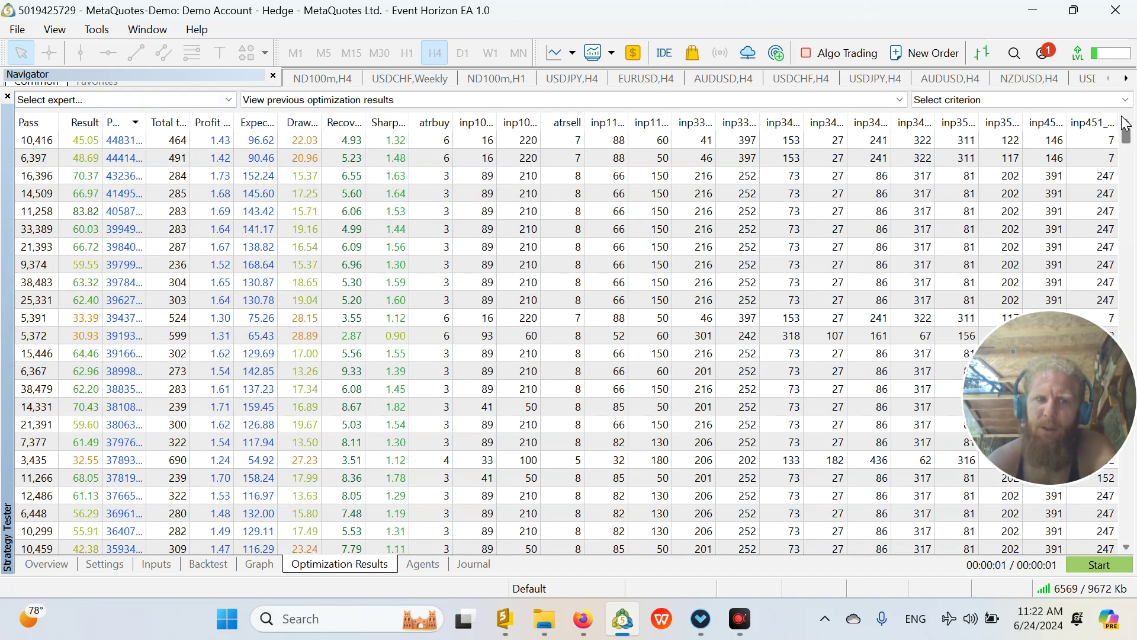
right_click(242, 172)
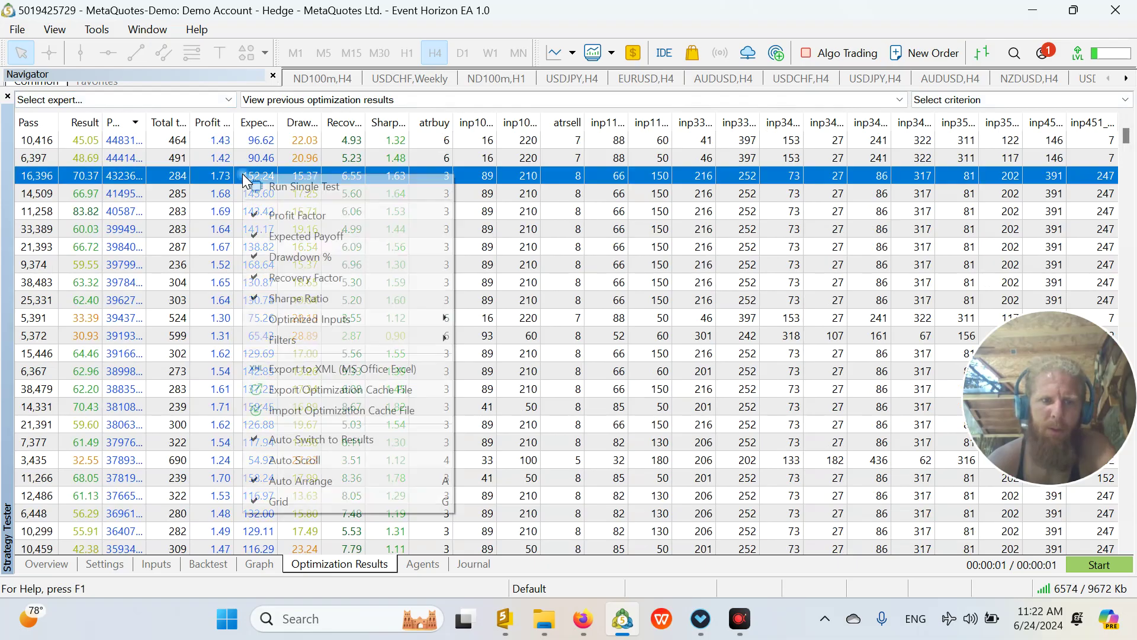
click(284, 194)
click(201, 566)
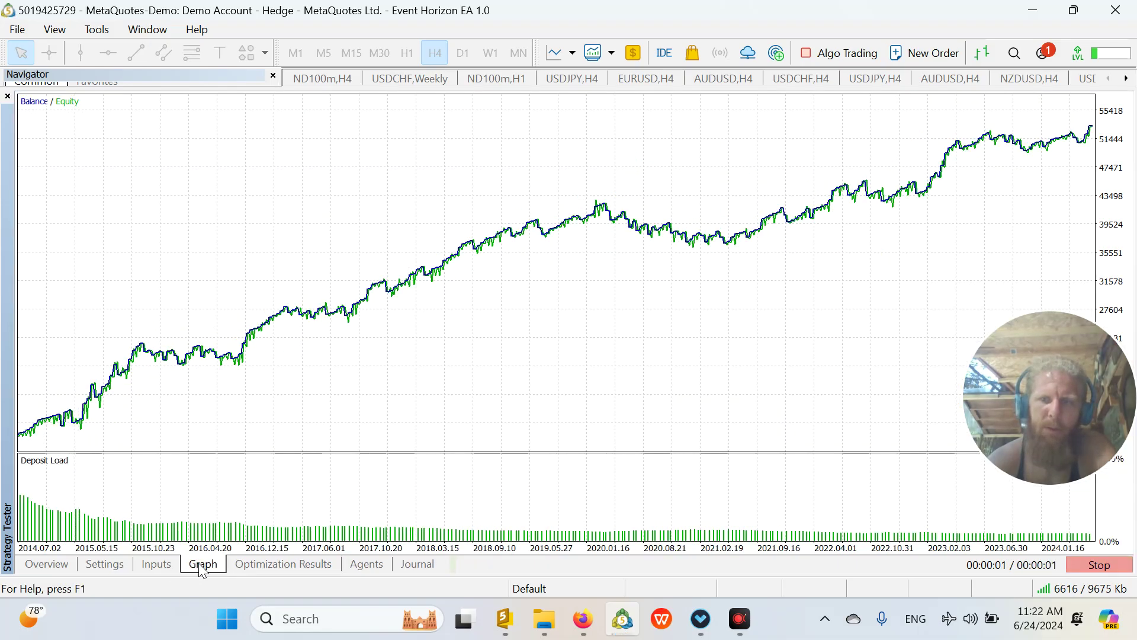
click(218, 564)
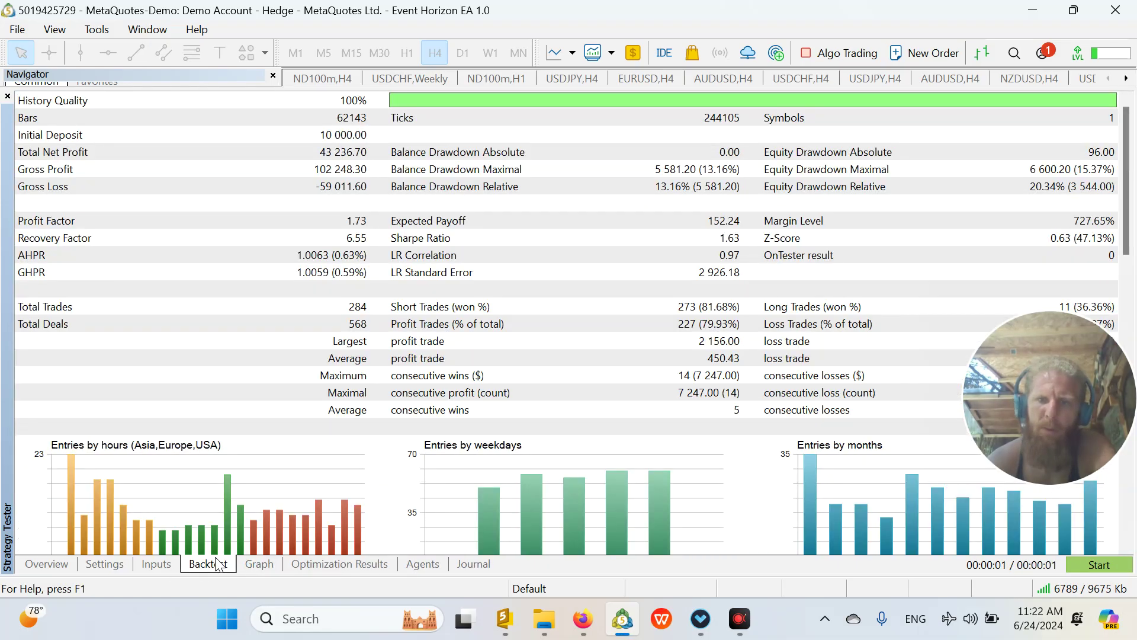
click(326, 568)
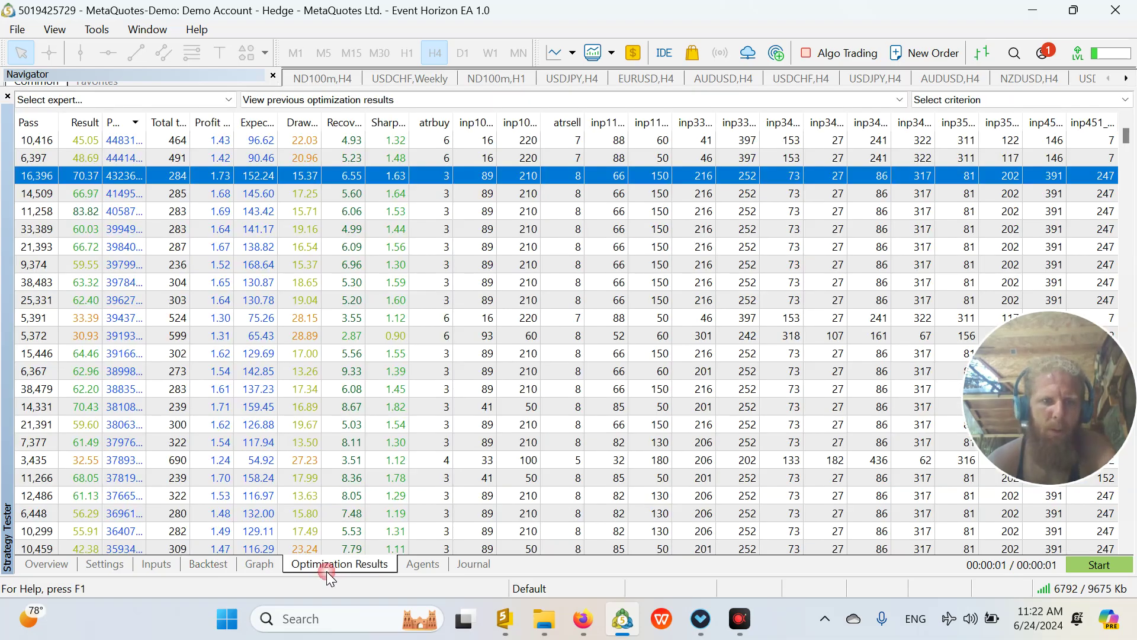
Cycle through the Graph, Settings and Optimization Results tabs, ending on the agents list with 8 local cores and cloud regions.
click(255, 564)
click(104, 564)
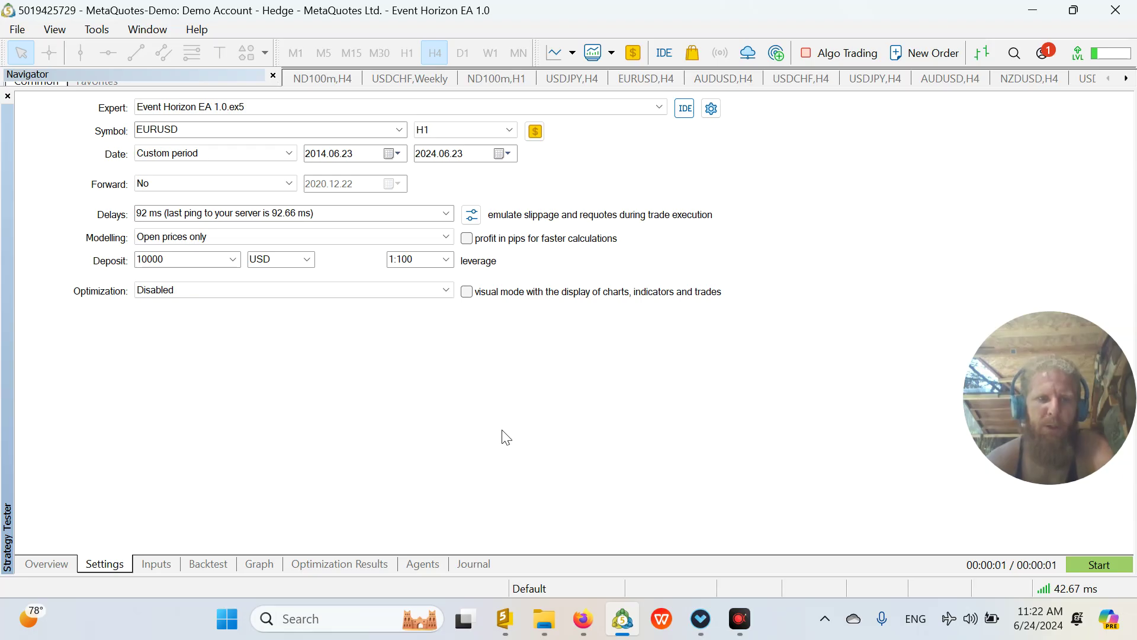
click(423, 564)
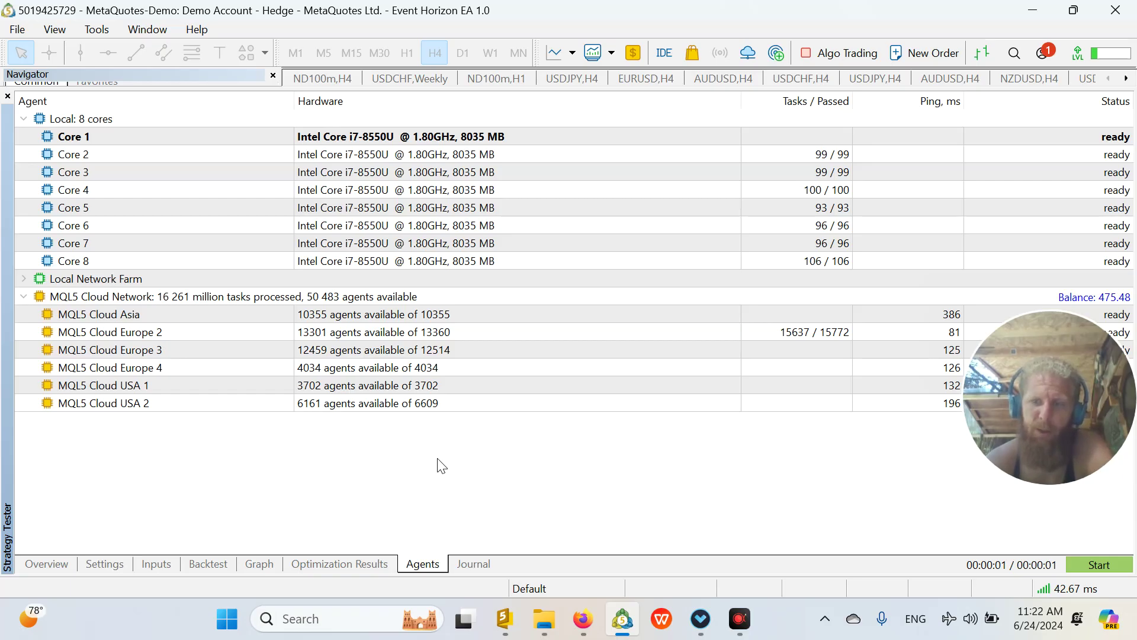
click(320, 562)
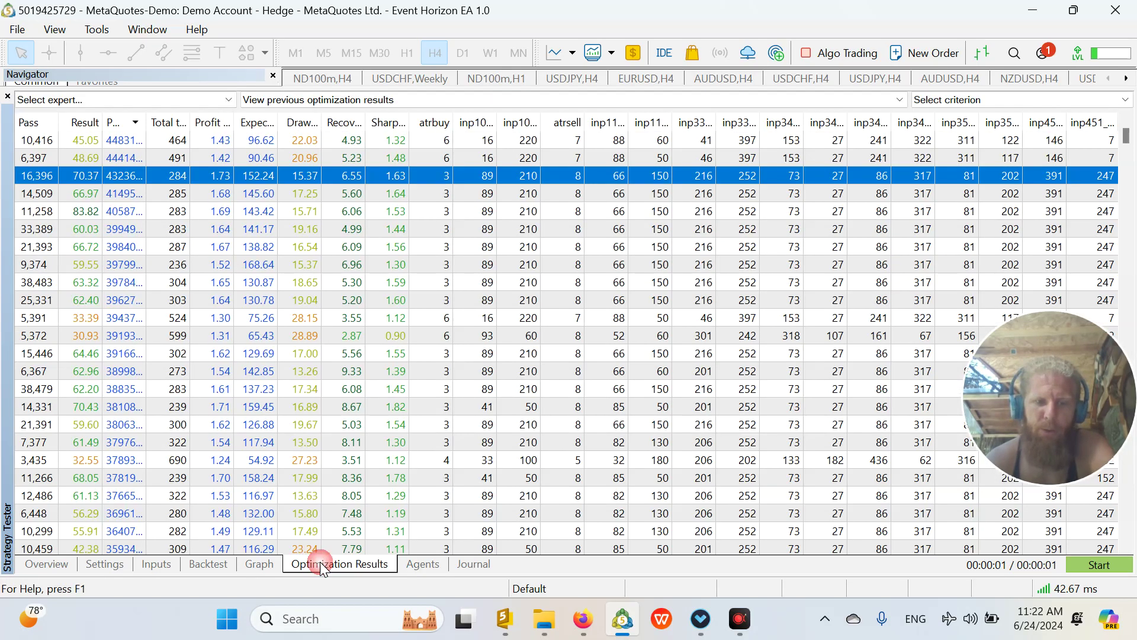
click(273, 566)
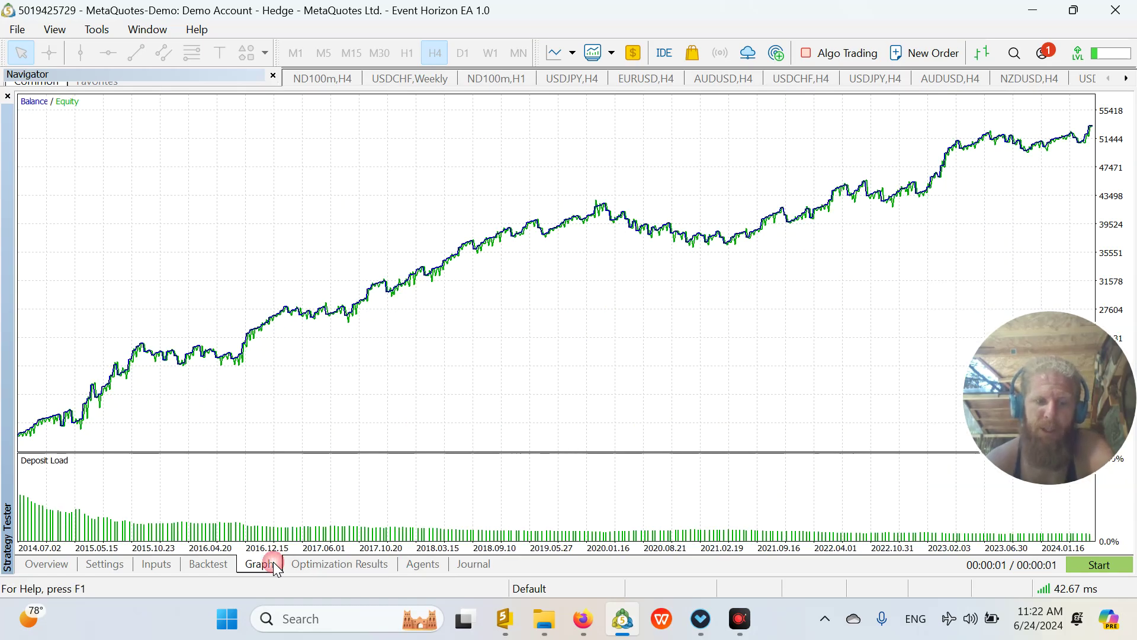
click(419, 568)
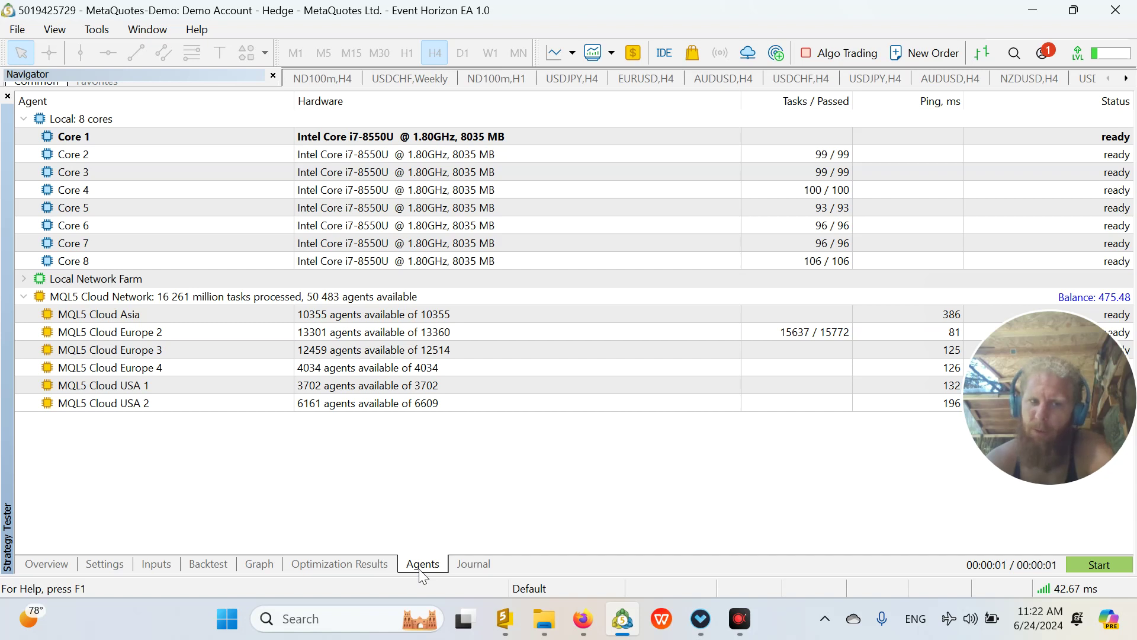
Uncheck Use MQL5 Cloud Network so cloud agents read not used, then review the Inputs and Settings tabs.
click(439, 314)
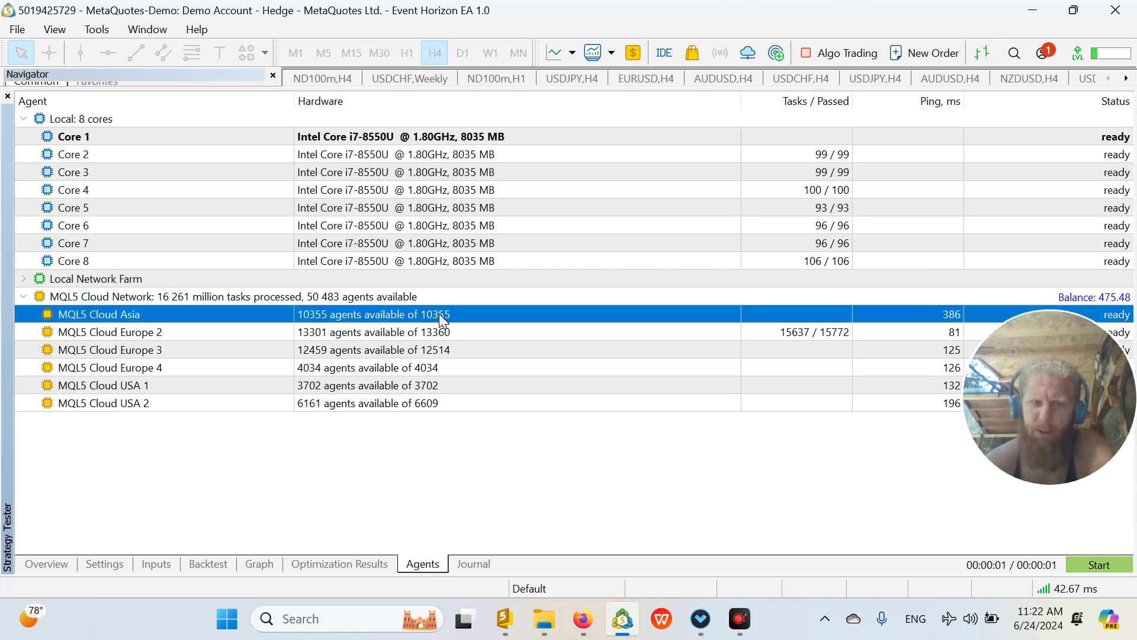
right_click(439, 313)
click(567, 87)
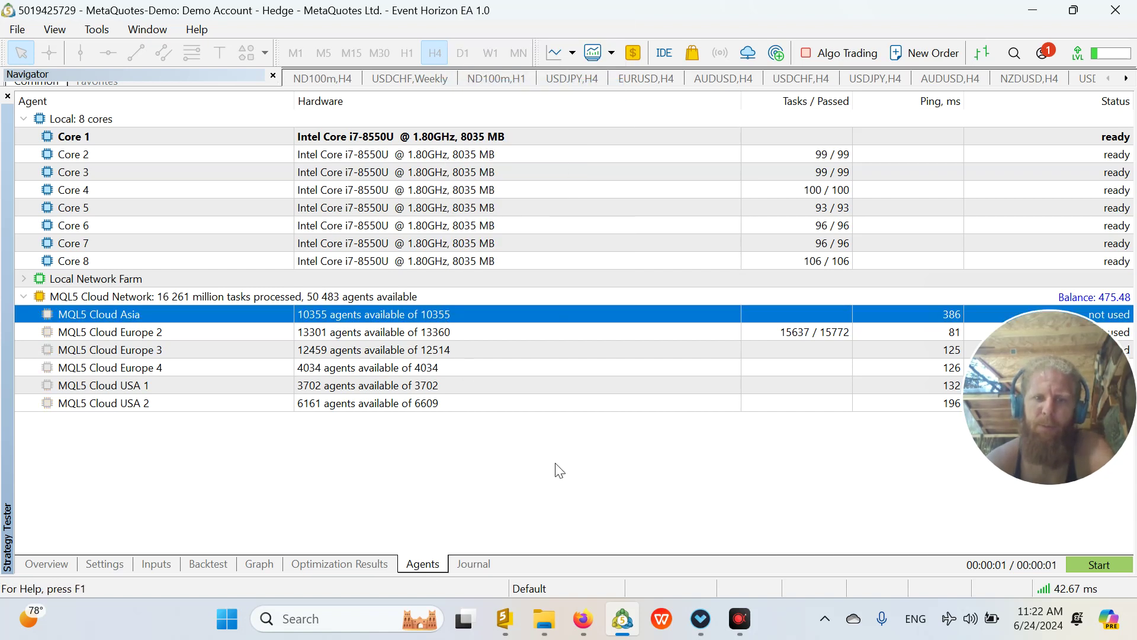
click(153, 565)
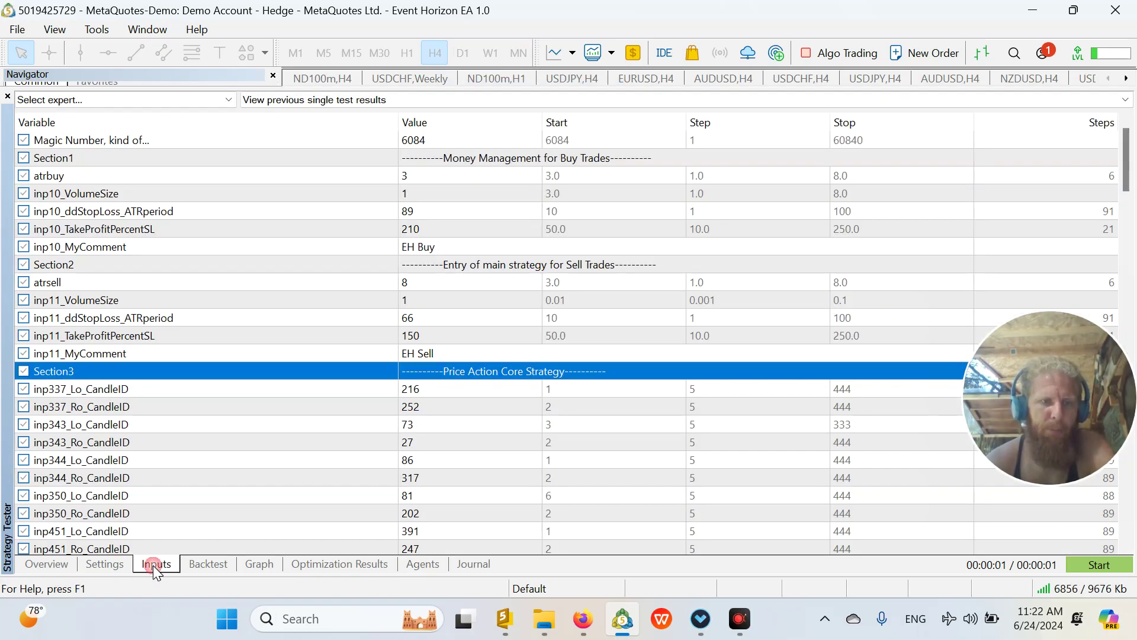
click(116, 569)
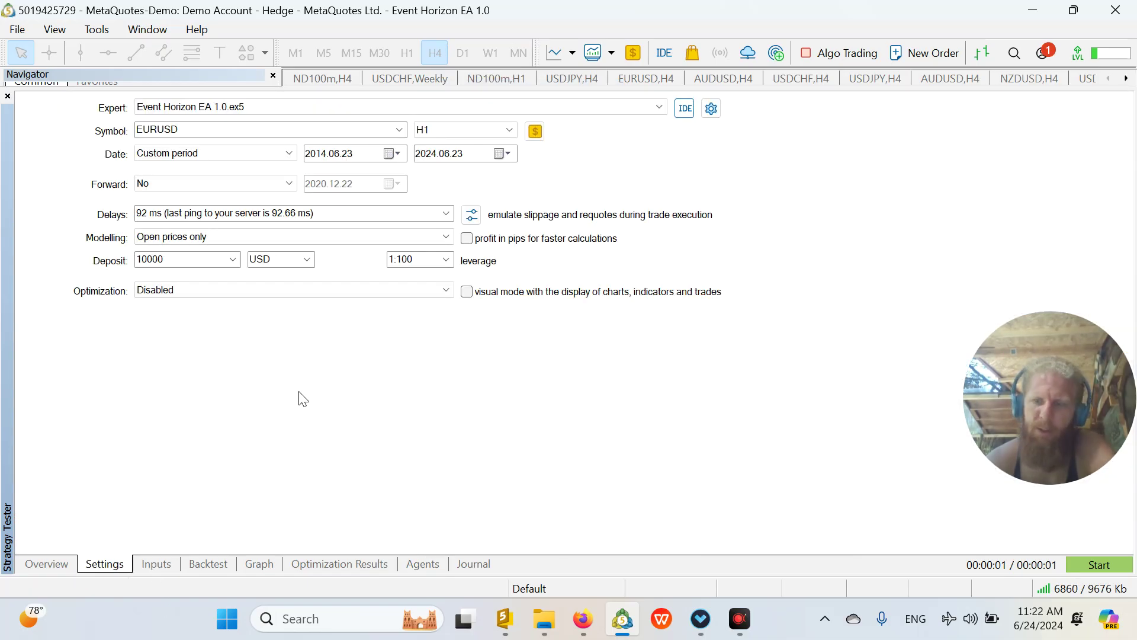